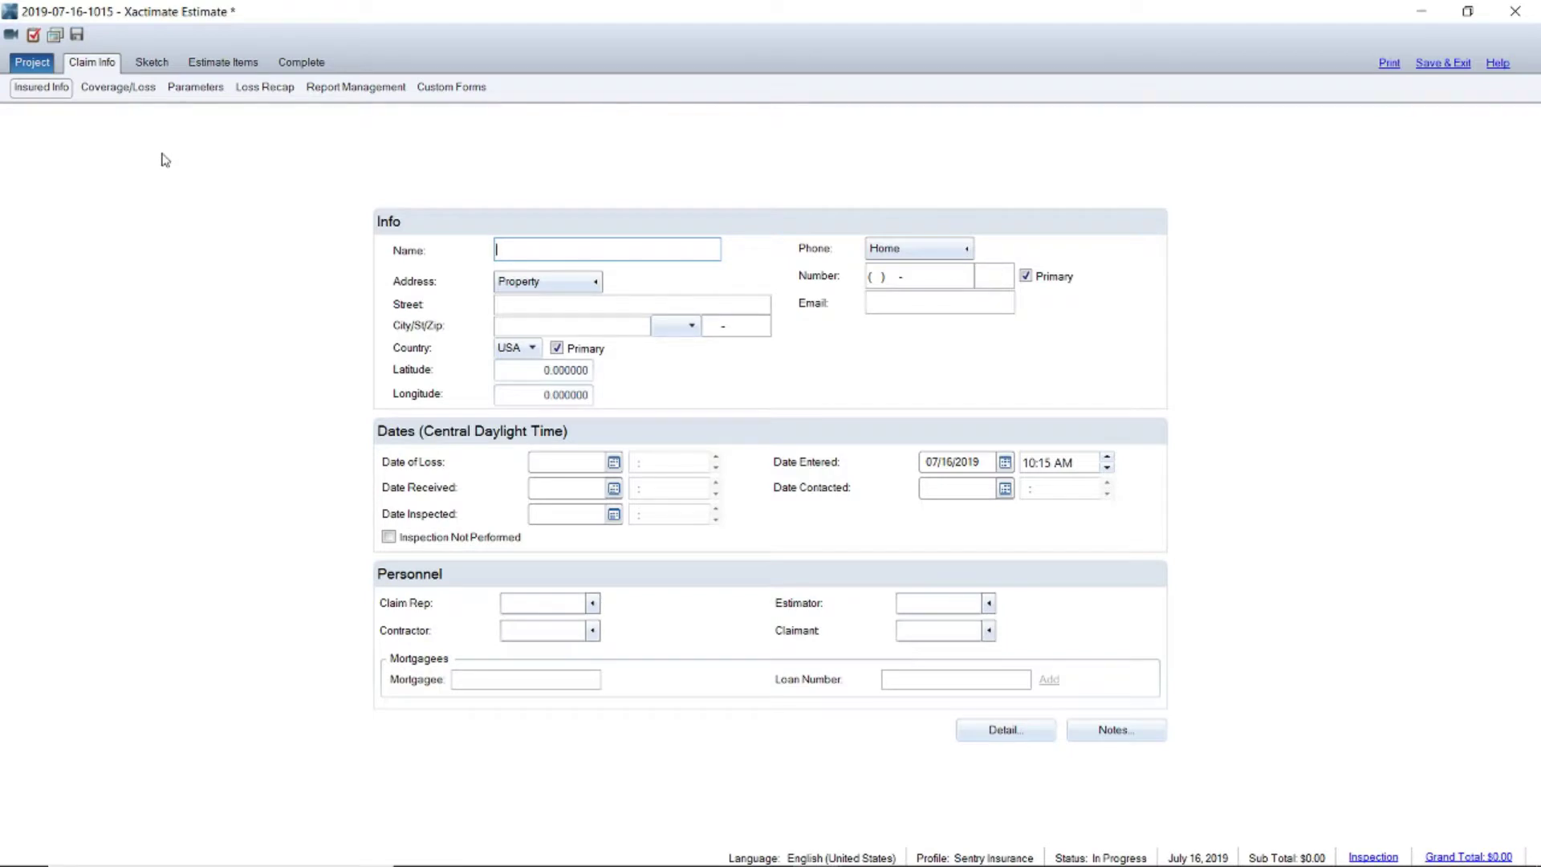
# - Rename the sketch's Main Level to 'dwelling' in its level properties
pyautogui.click(153, 63)
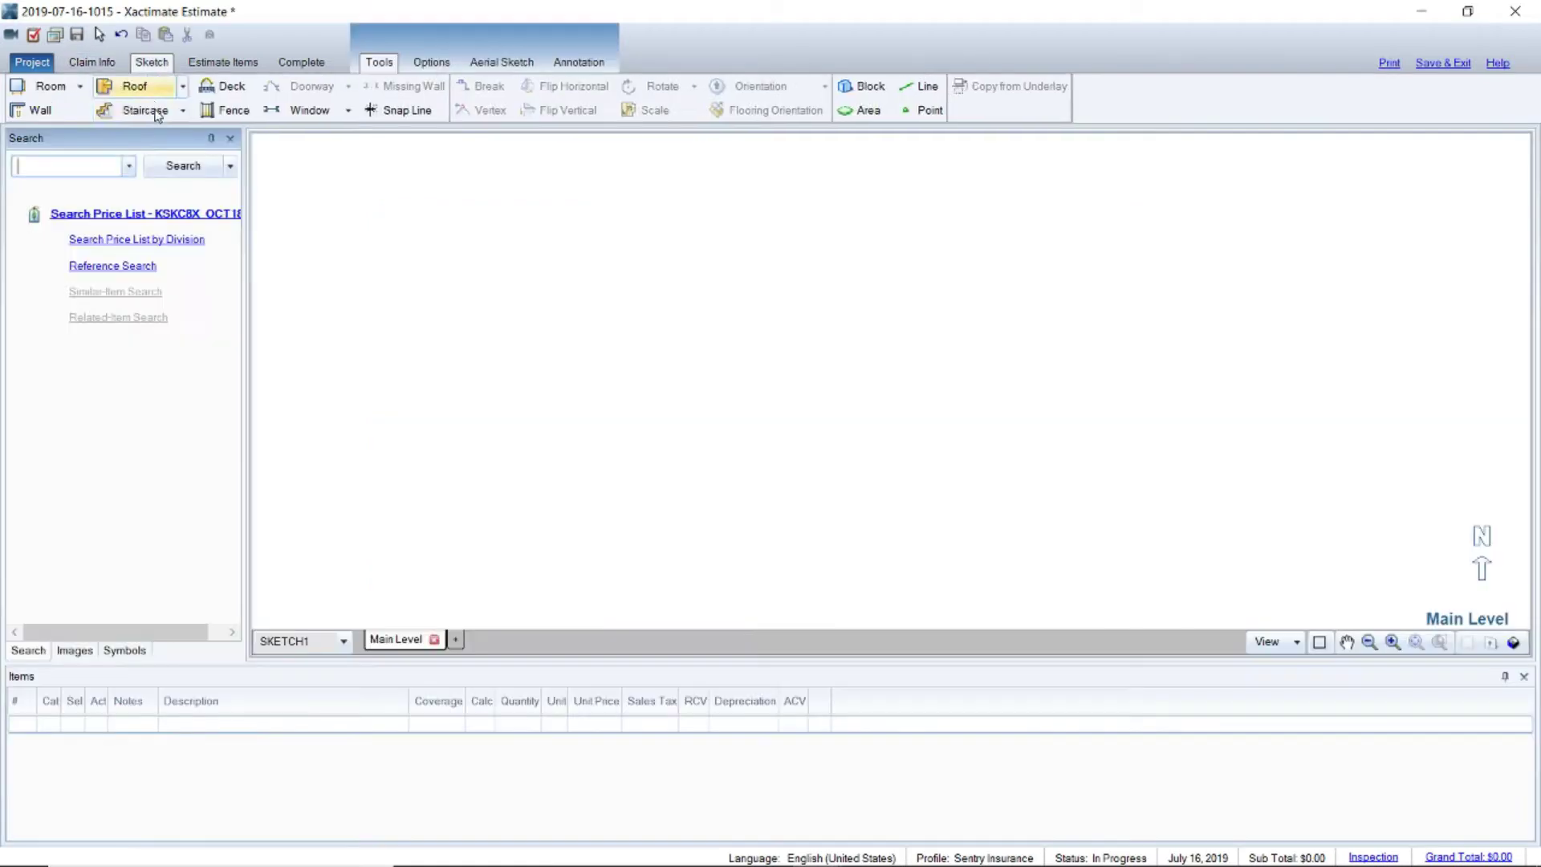
pyautogui.rightClick(399, 645)
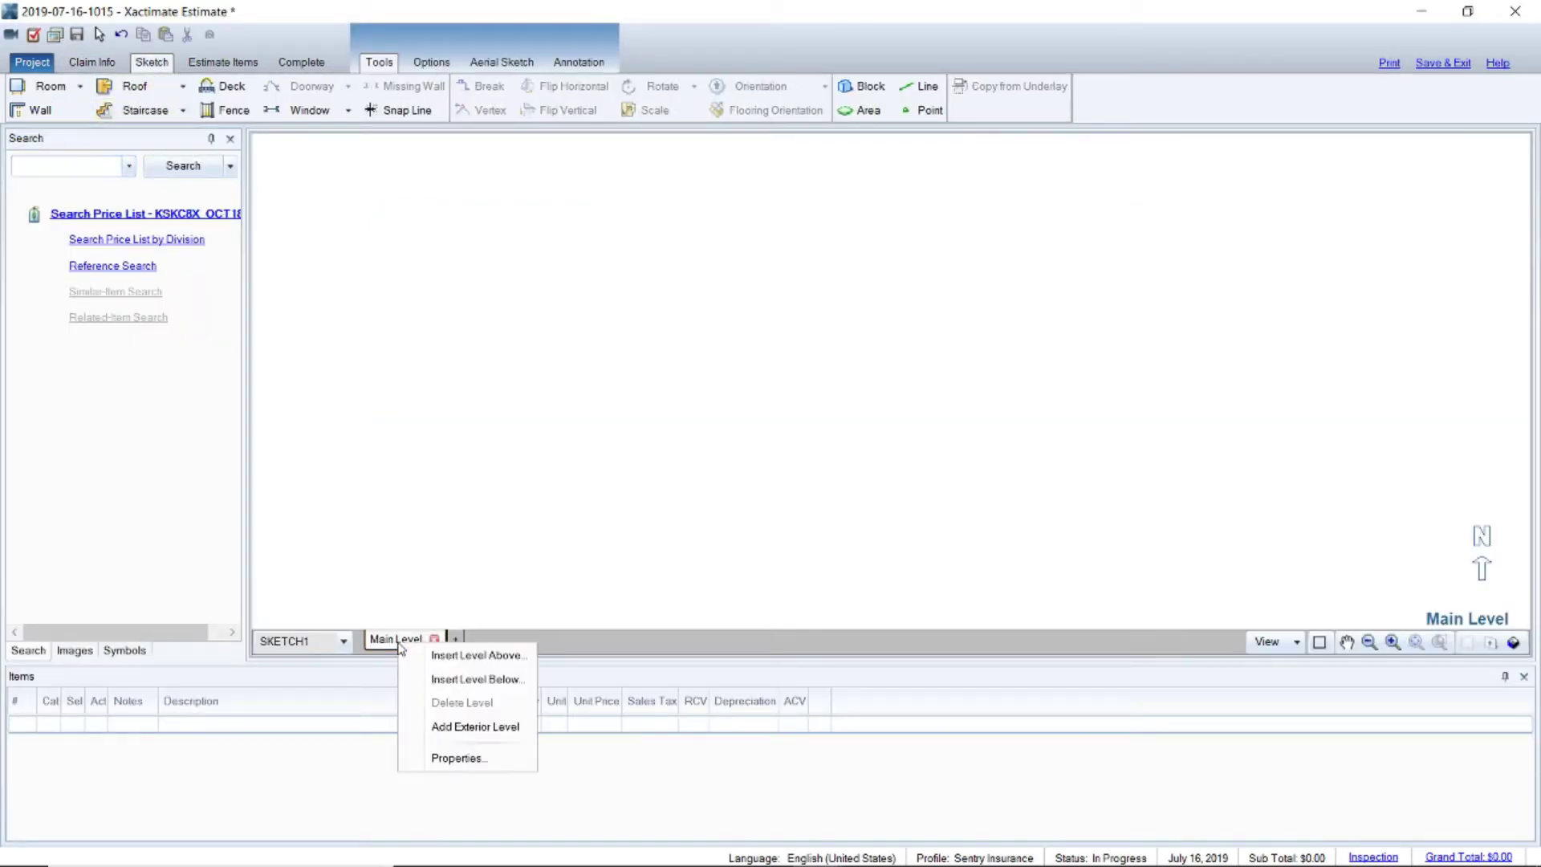
pyautogui.click(462, 761)
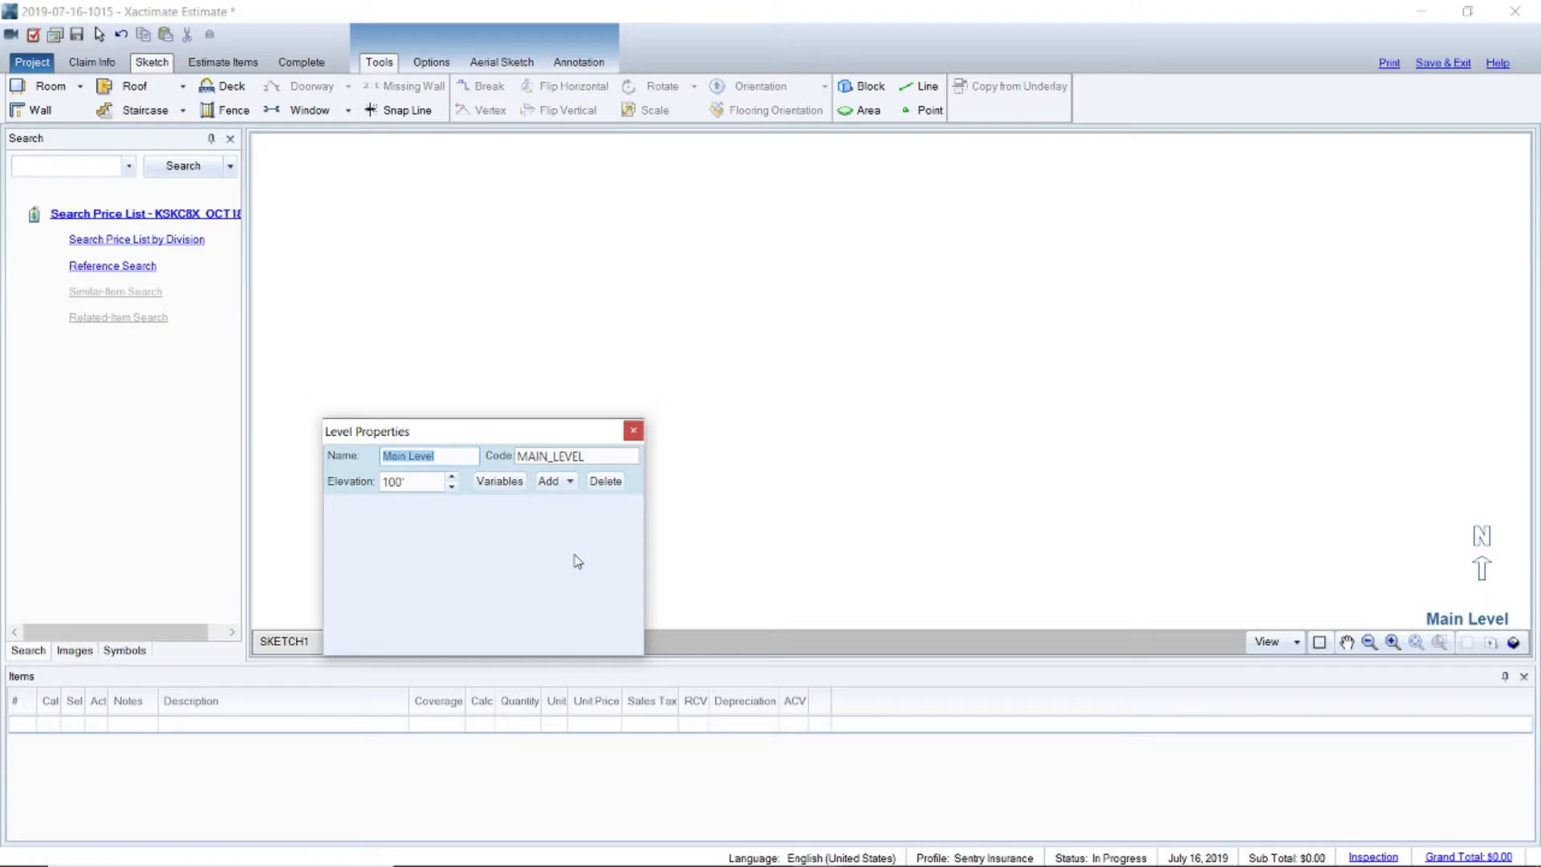
pyautogui.write('dwelling')
pyautogui.click(633, 431)
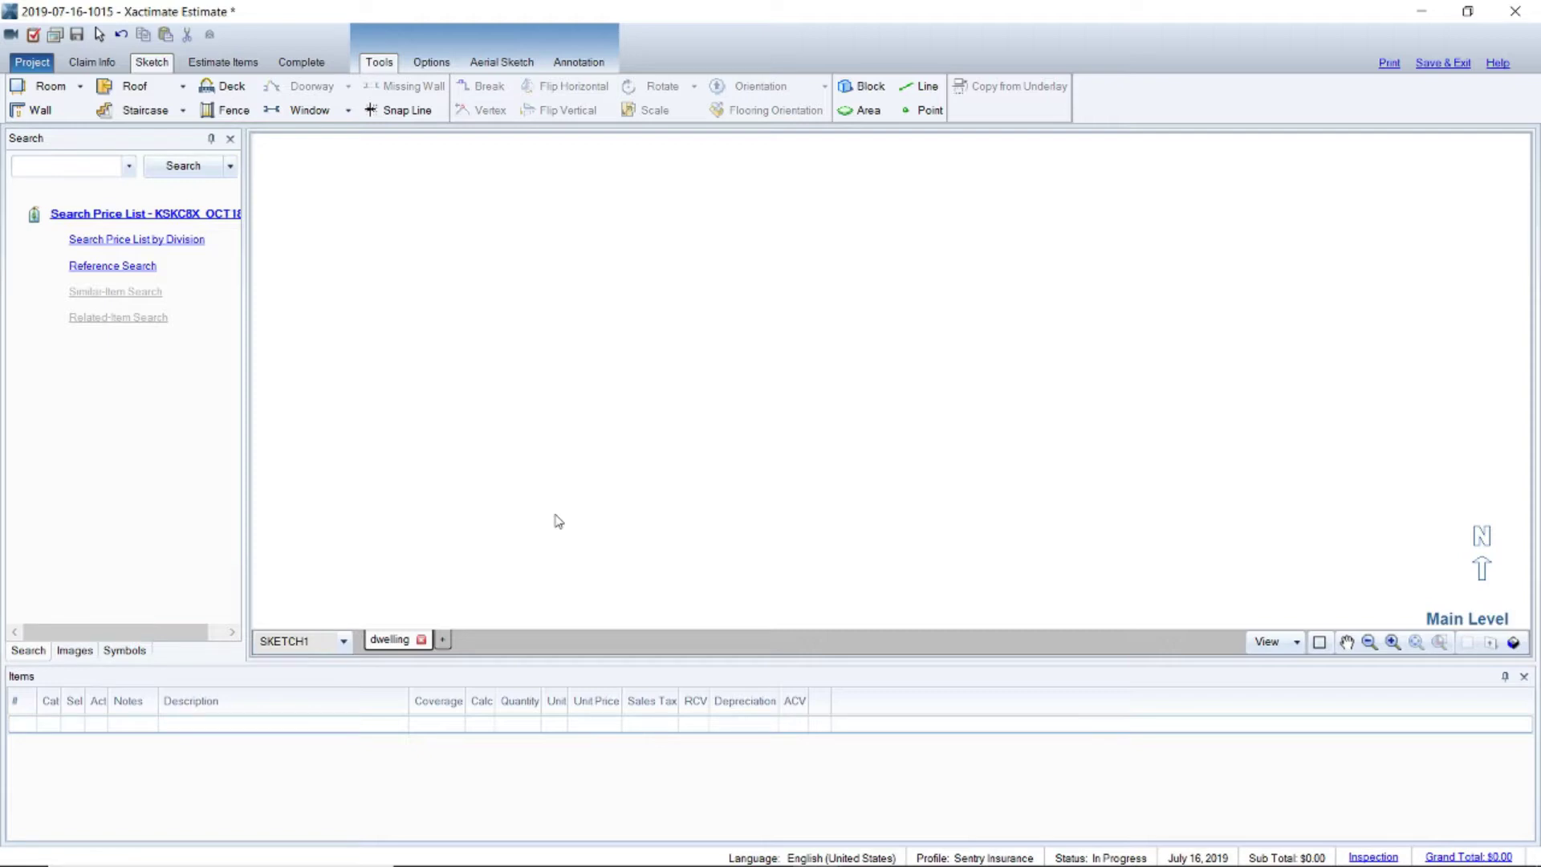
# - Add a new sketch level named 'otherr structures'
pyautogui.click(444, 641)
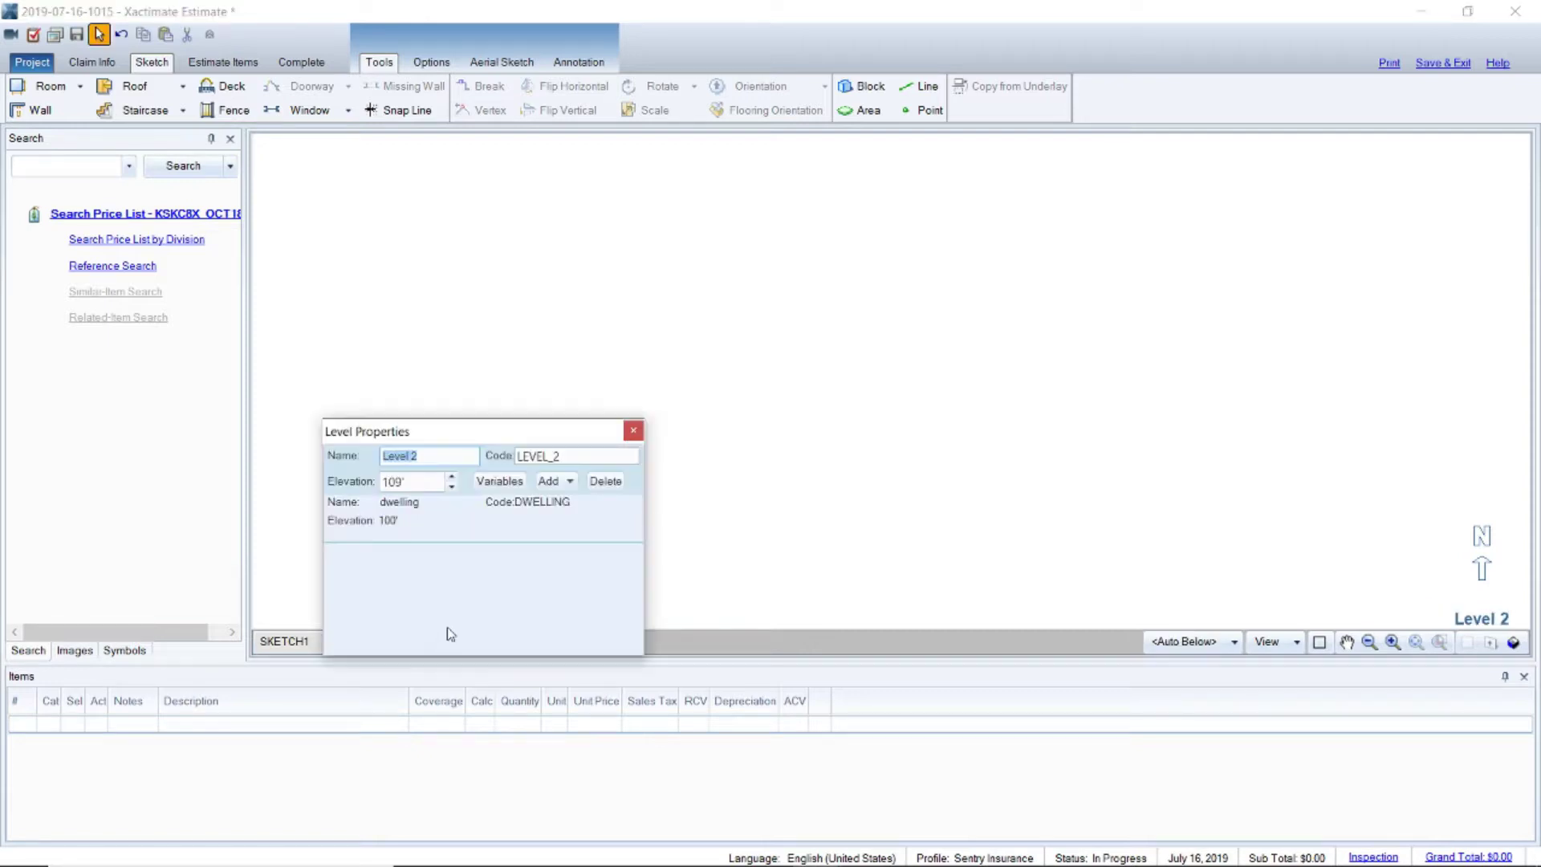
pyautogui.write('otherr stru')
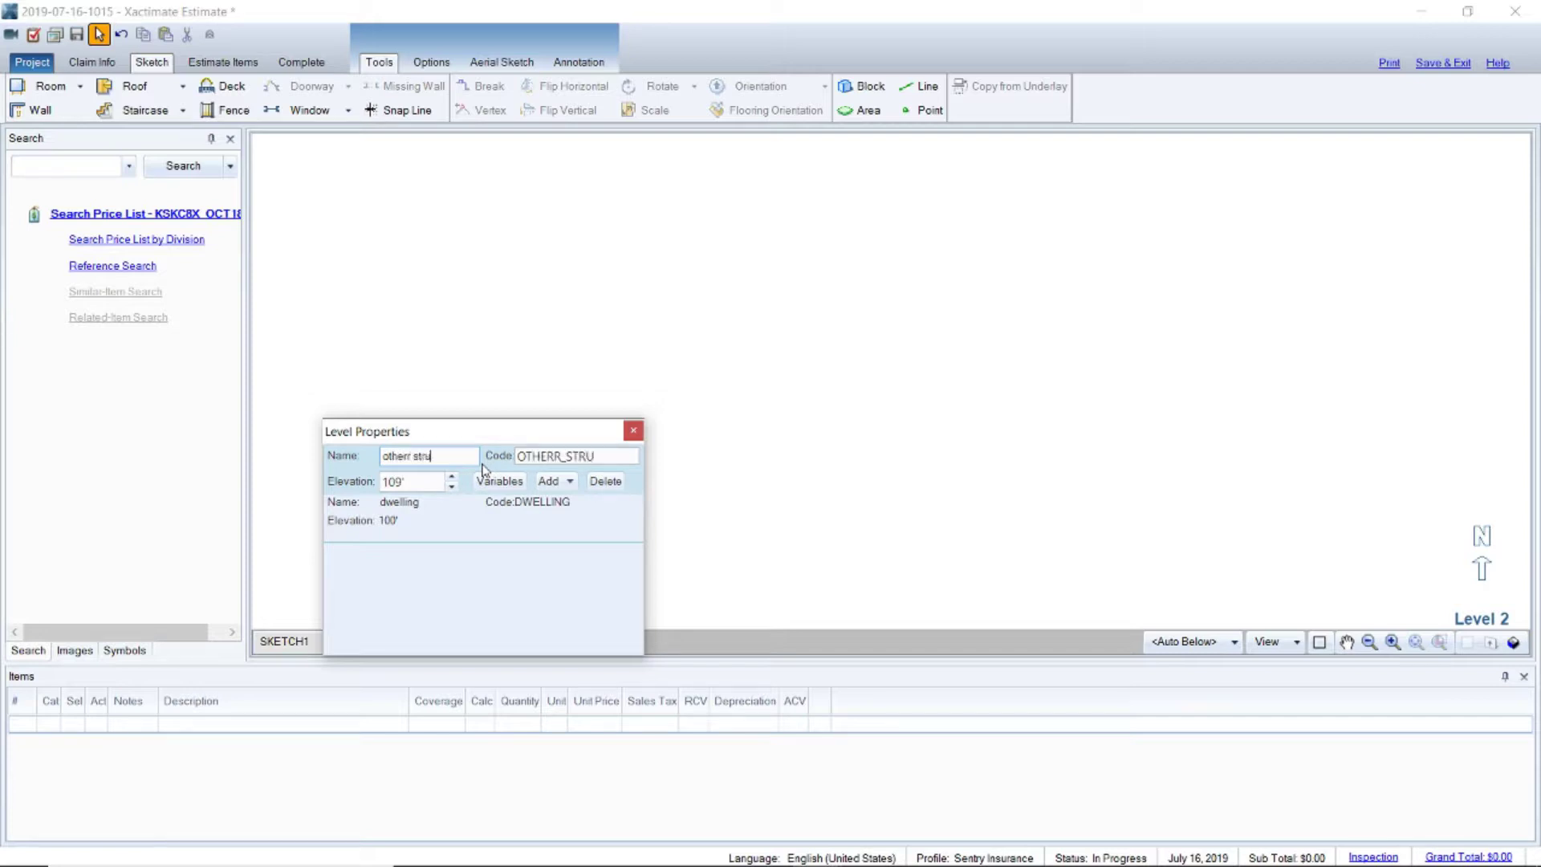
pyautogui.write('ctures')
pyautogui.click(633, 432)
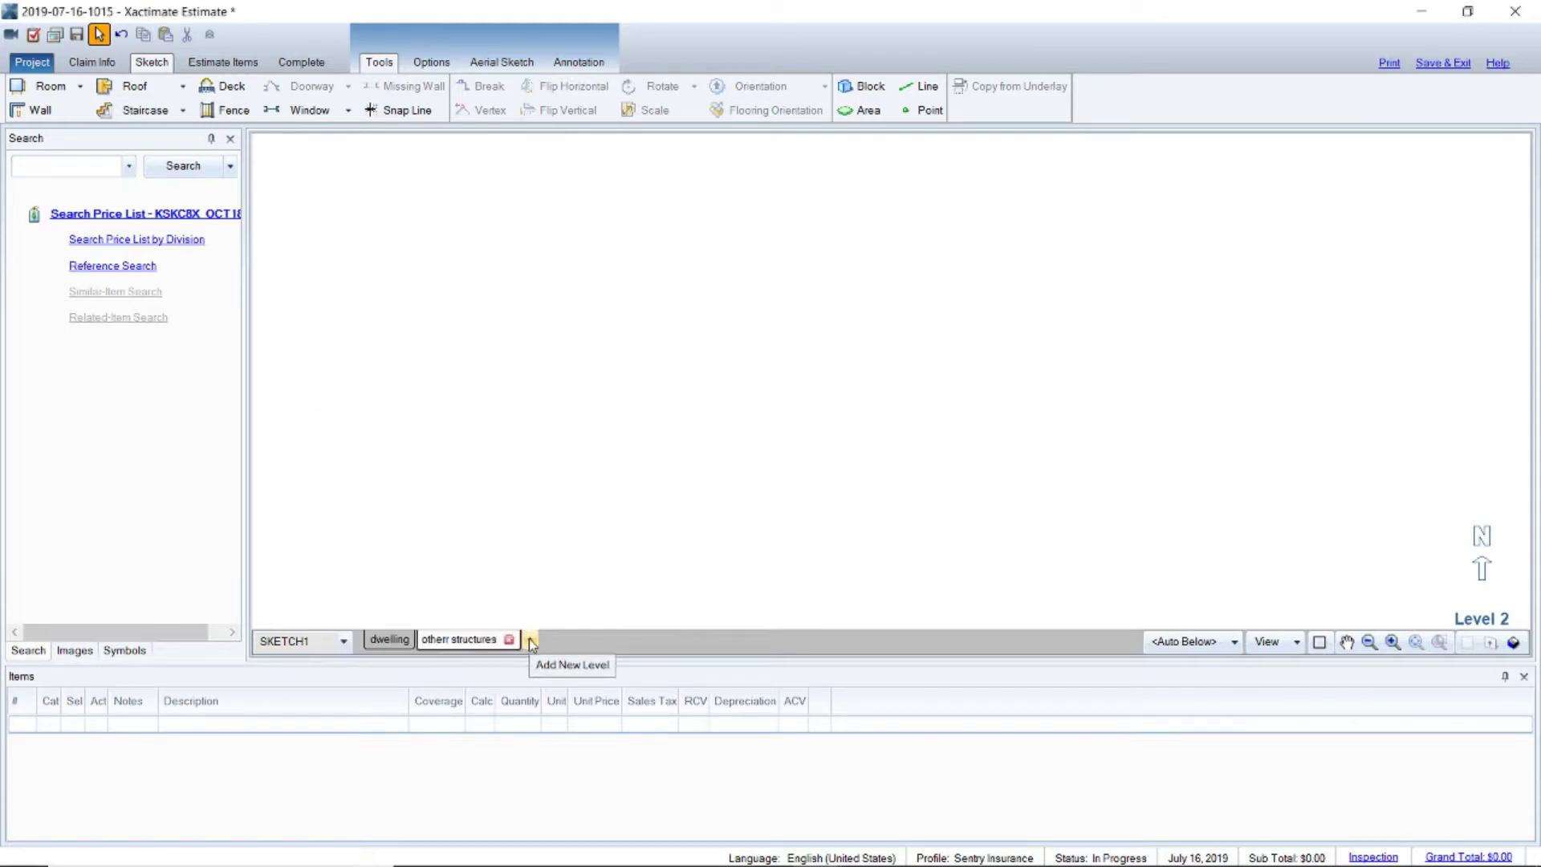
# - Place a 12' x 12' Roof1 on the dwelling level and view it in Estimate Items
pyautogui.click(389, 640)
pyautogui.click(131, 86)
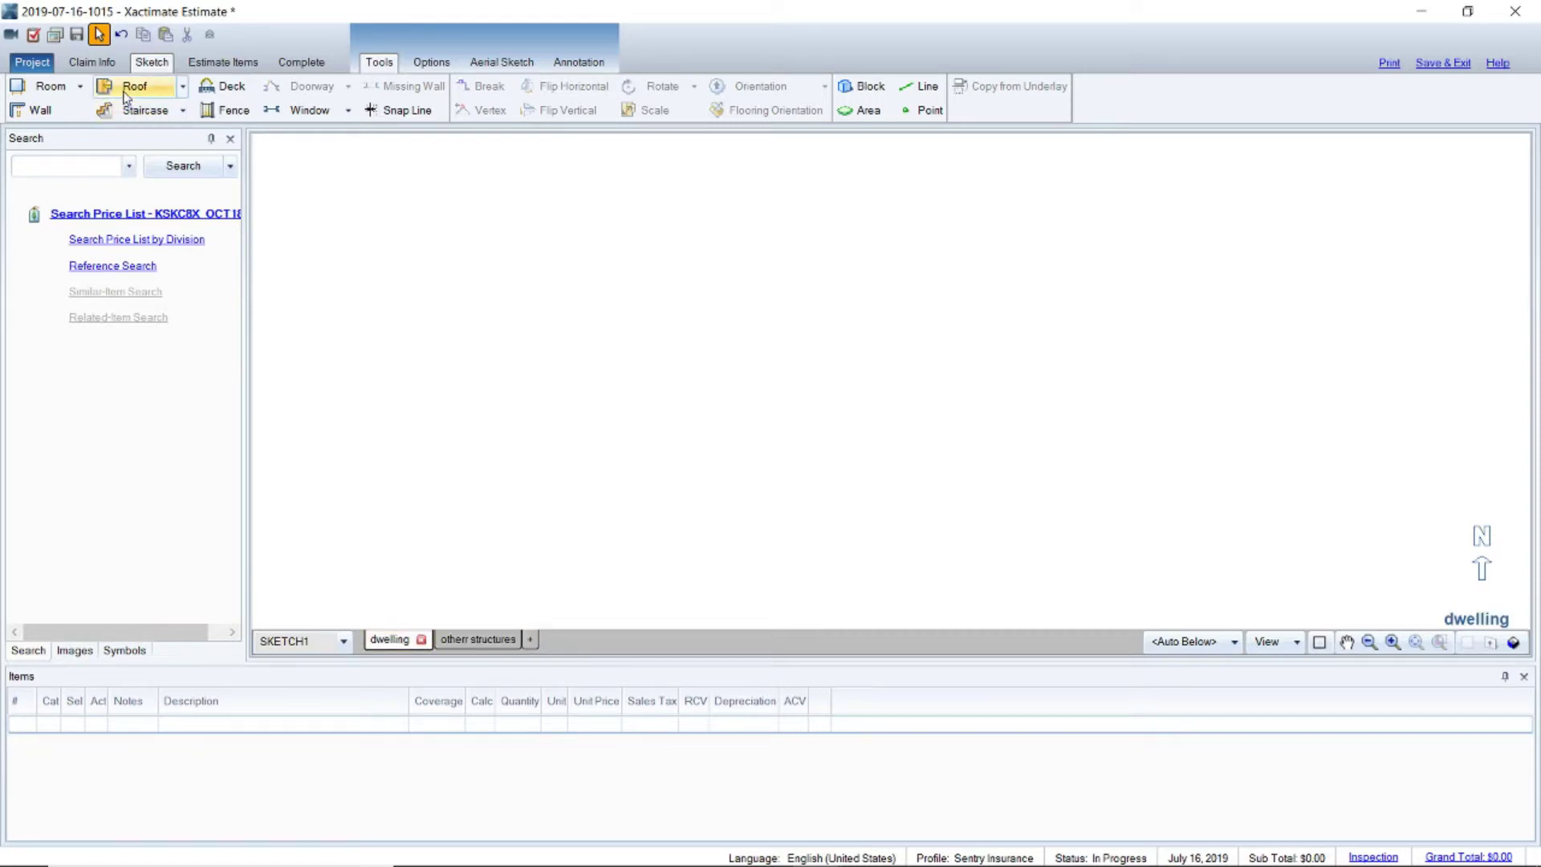
pyautogui.click(711, 365)
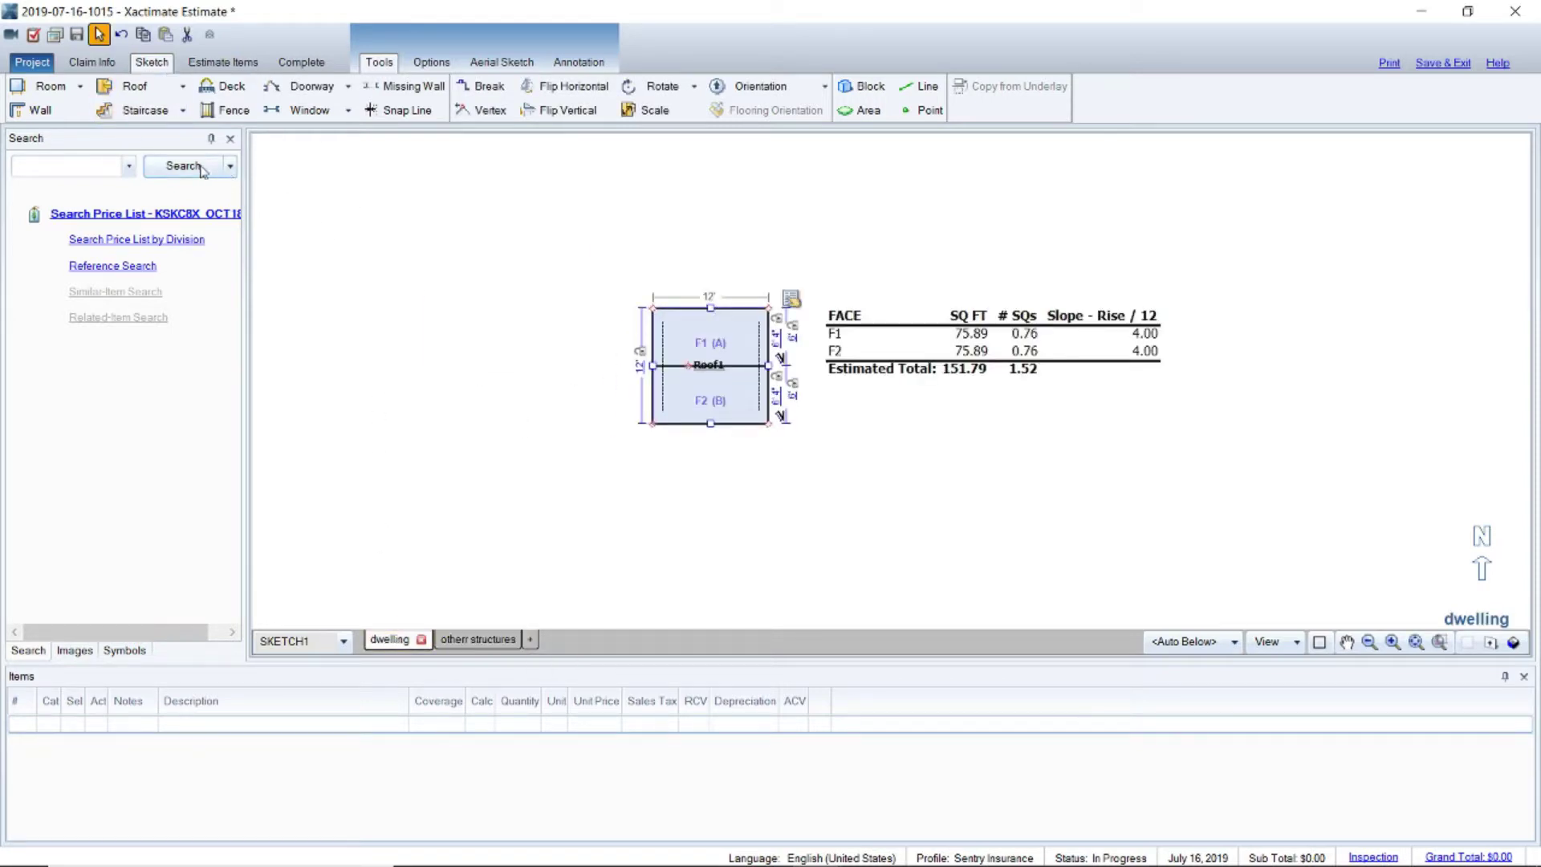
pyautogui.click(229, 64)
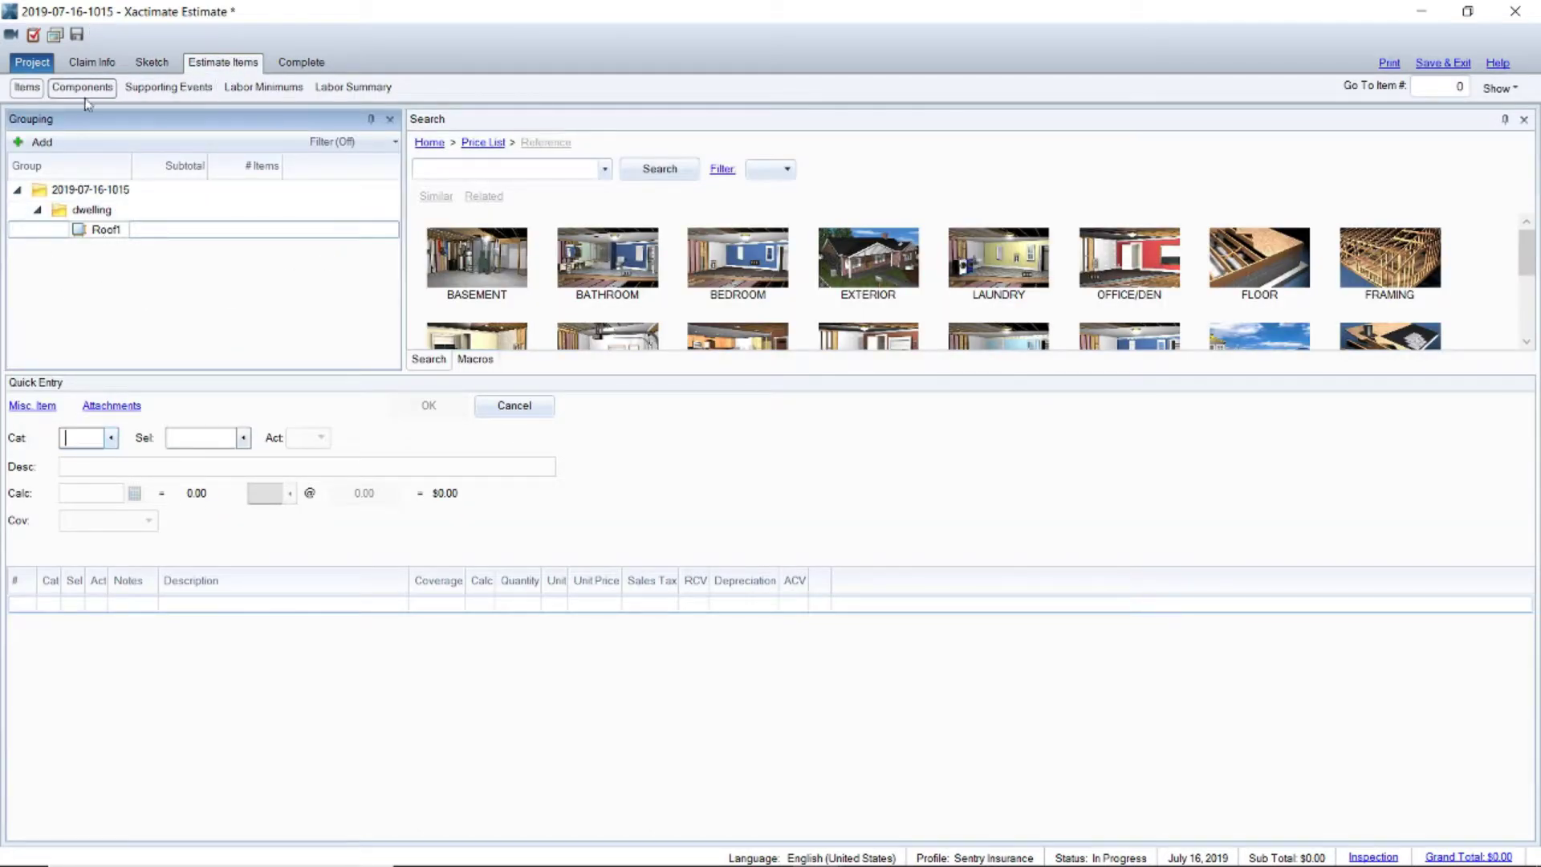
# - Attach Front Elevation and Right Elevation groups under dwelling
pyautogui.click(80, 211)
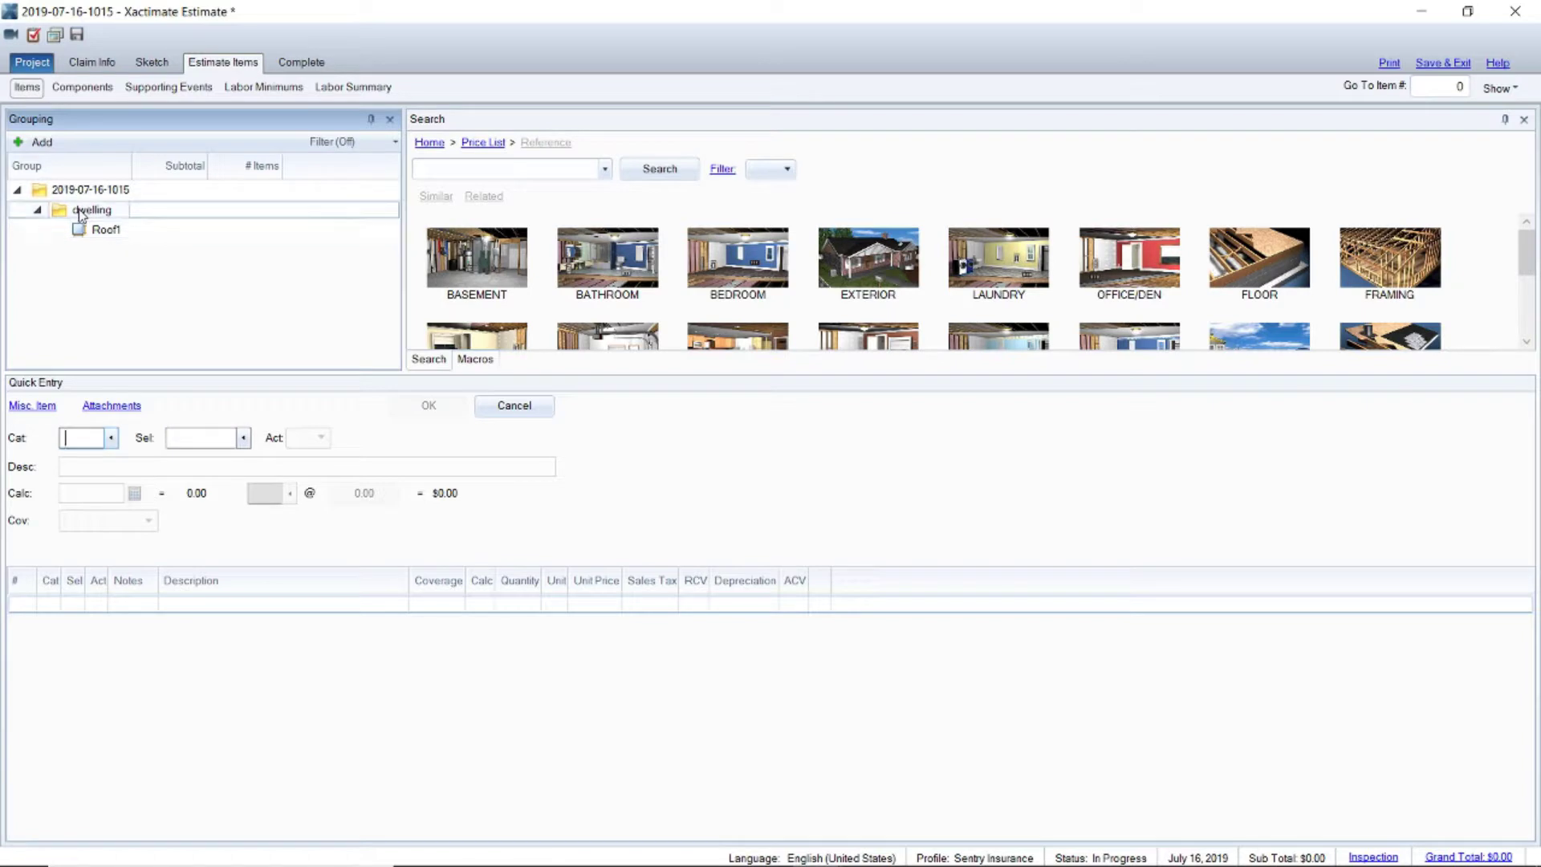
pyautogui.click(36, 142)
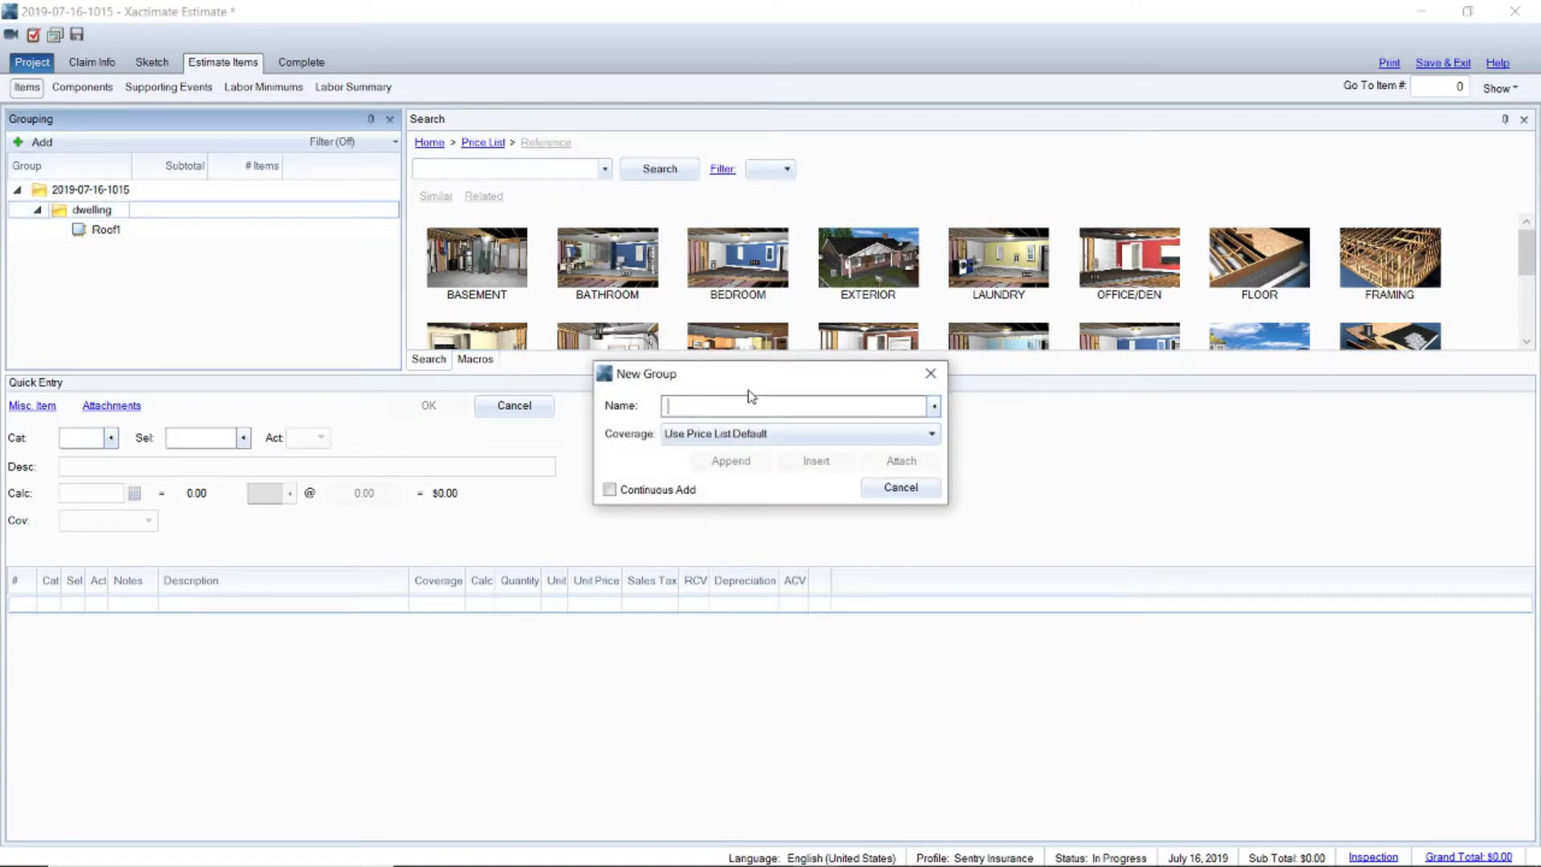
pyautogui.write('Front Elevation')
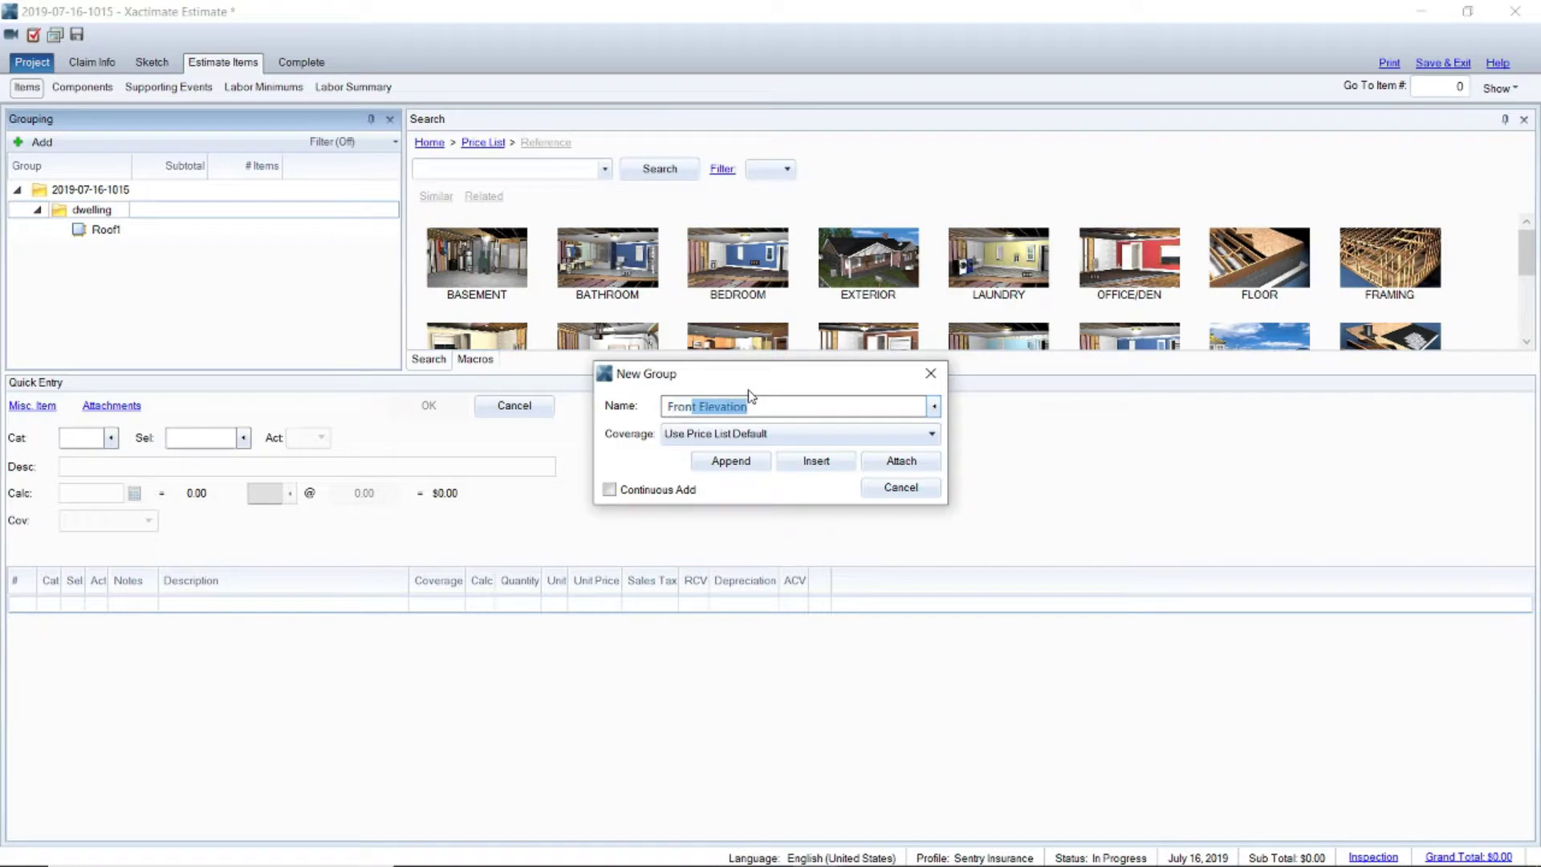
pyautogui.click(895, 460)
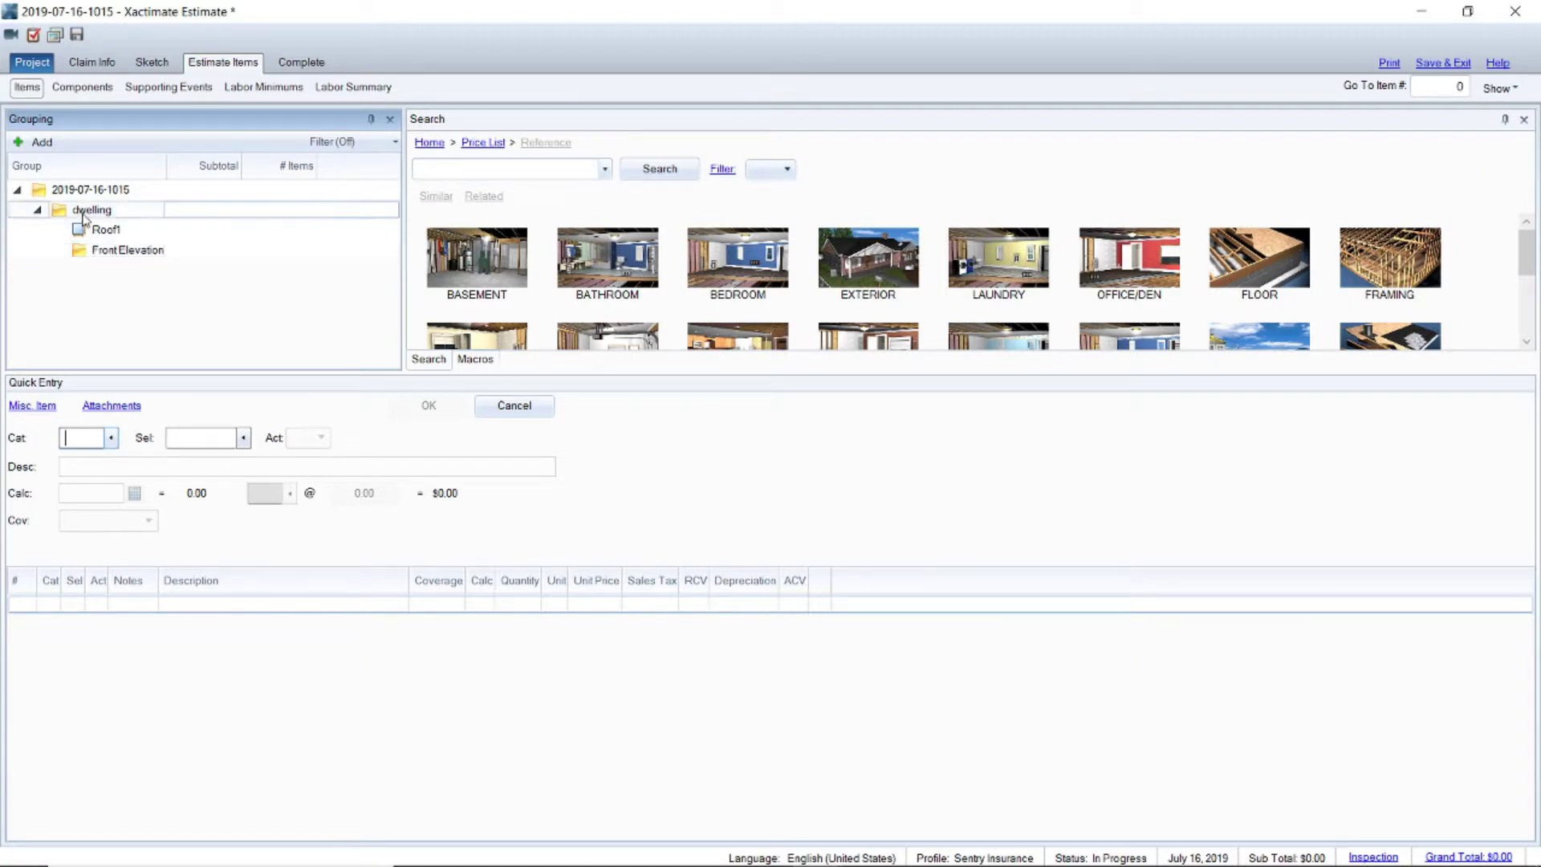
pyautogui.click(54, 143)
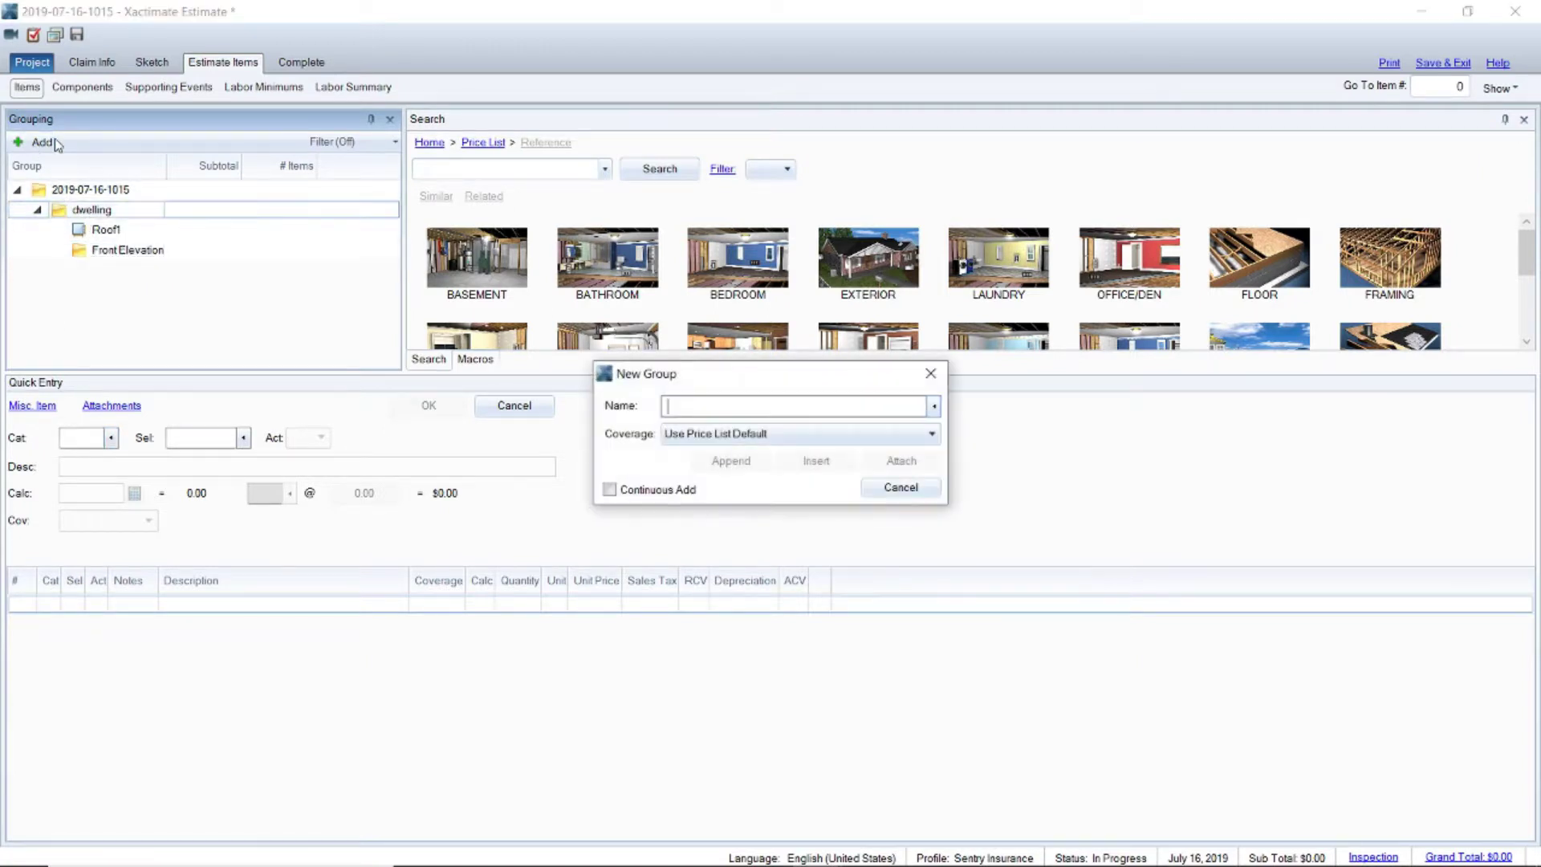
pyautogui.write('Right Elevation')
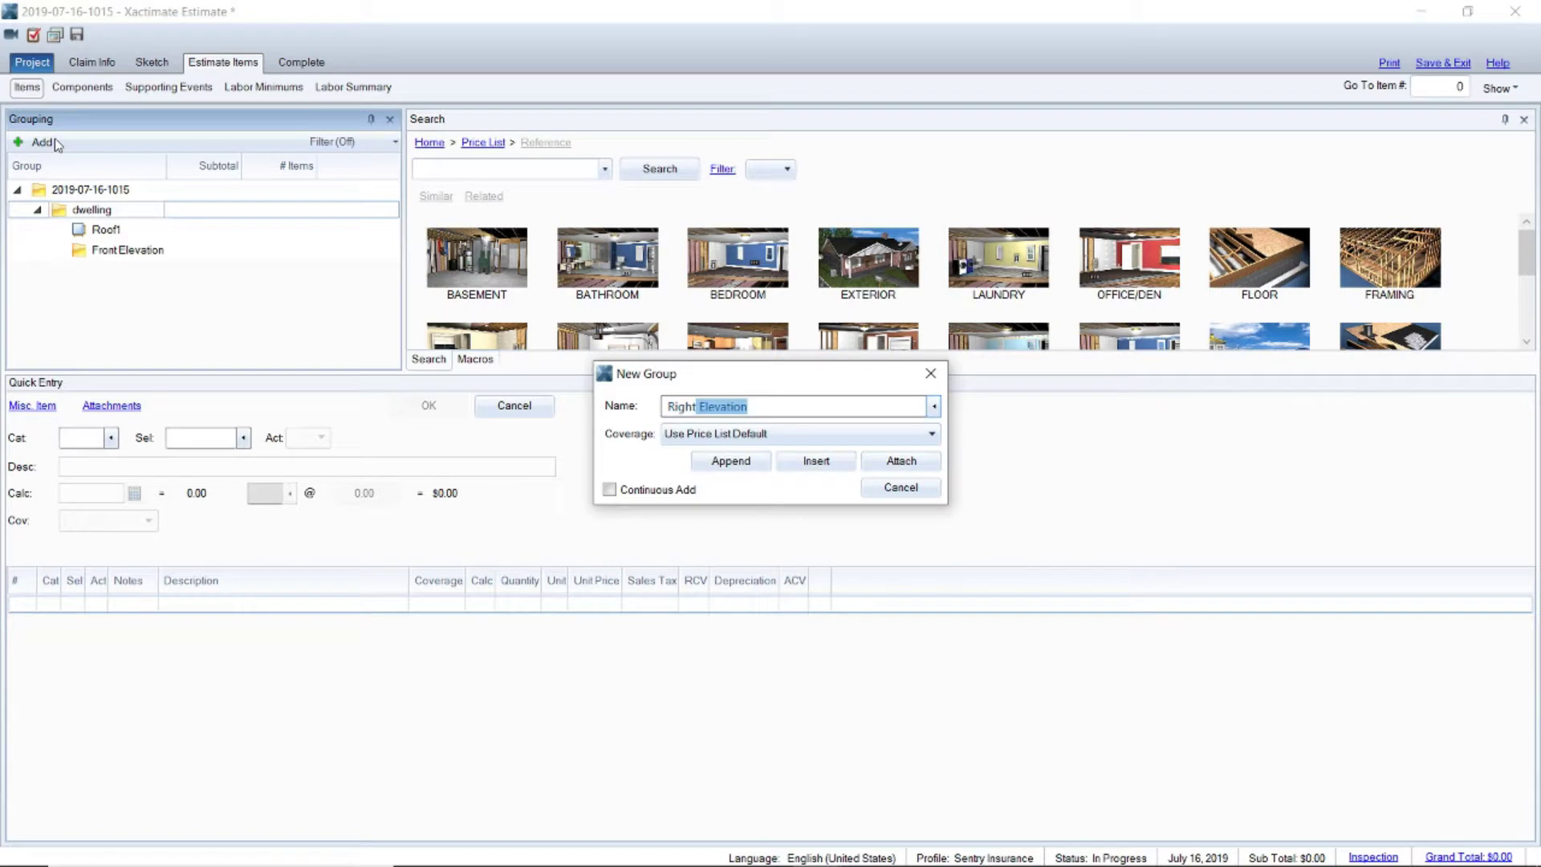
pyautogui.click(901, 461)
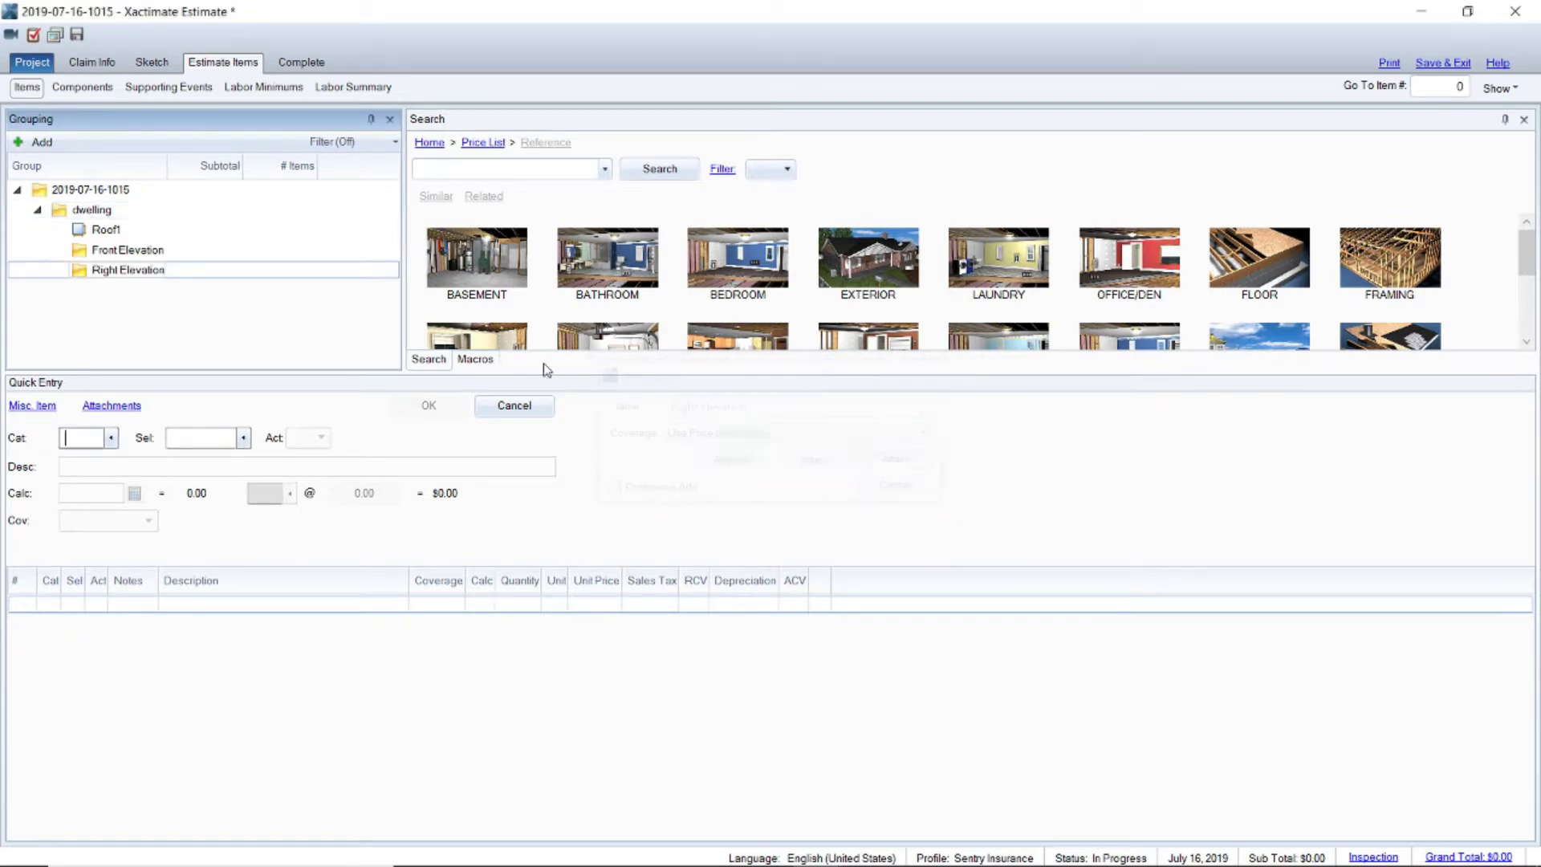
# - Attach Rear Elevation and Left Elevation groups under dwelling
pyautogui.click(63, 209)
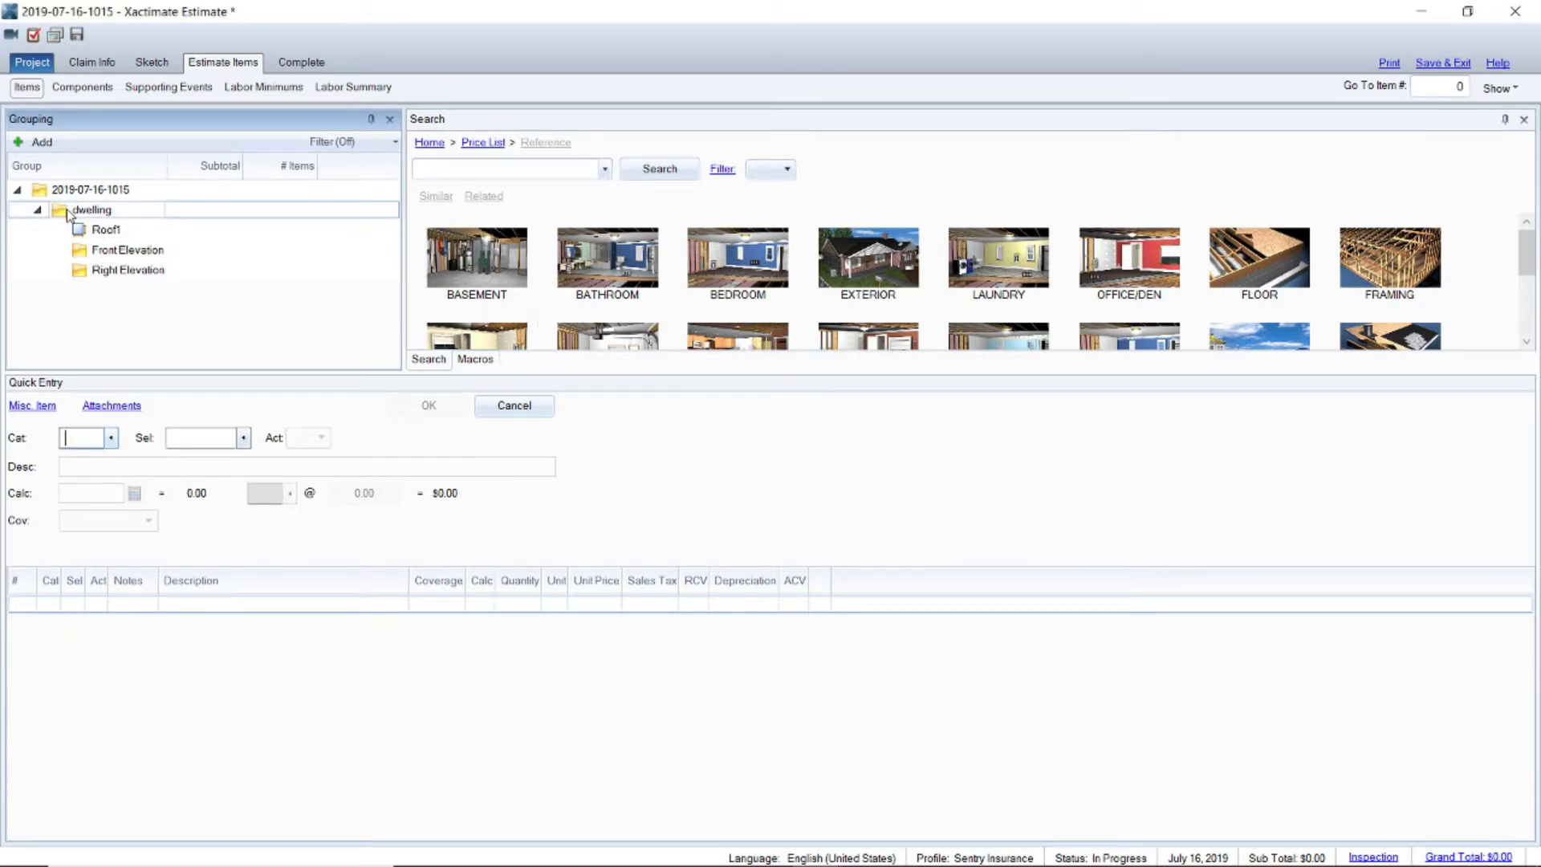
pyautogui.click(49, 143)
pyautogui.write('Rear Elevation')
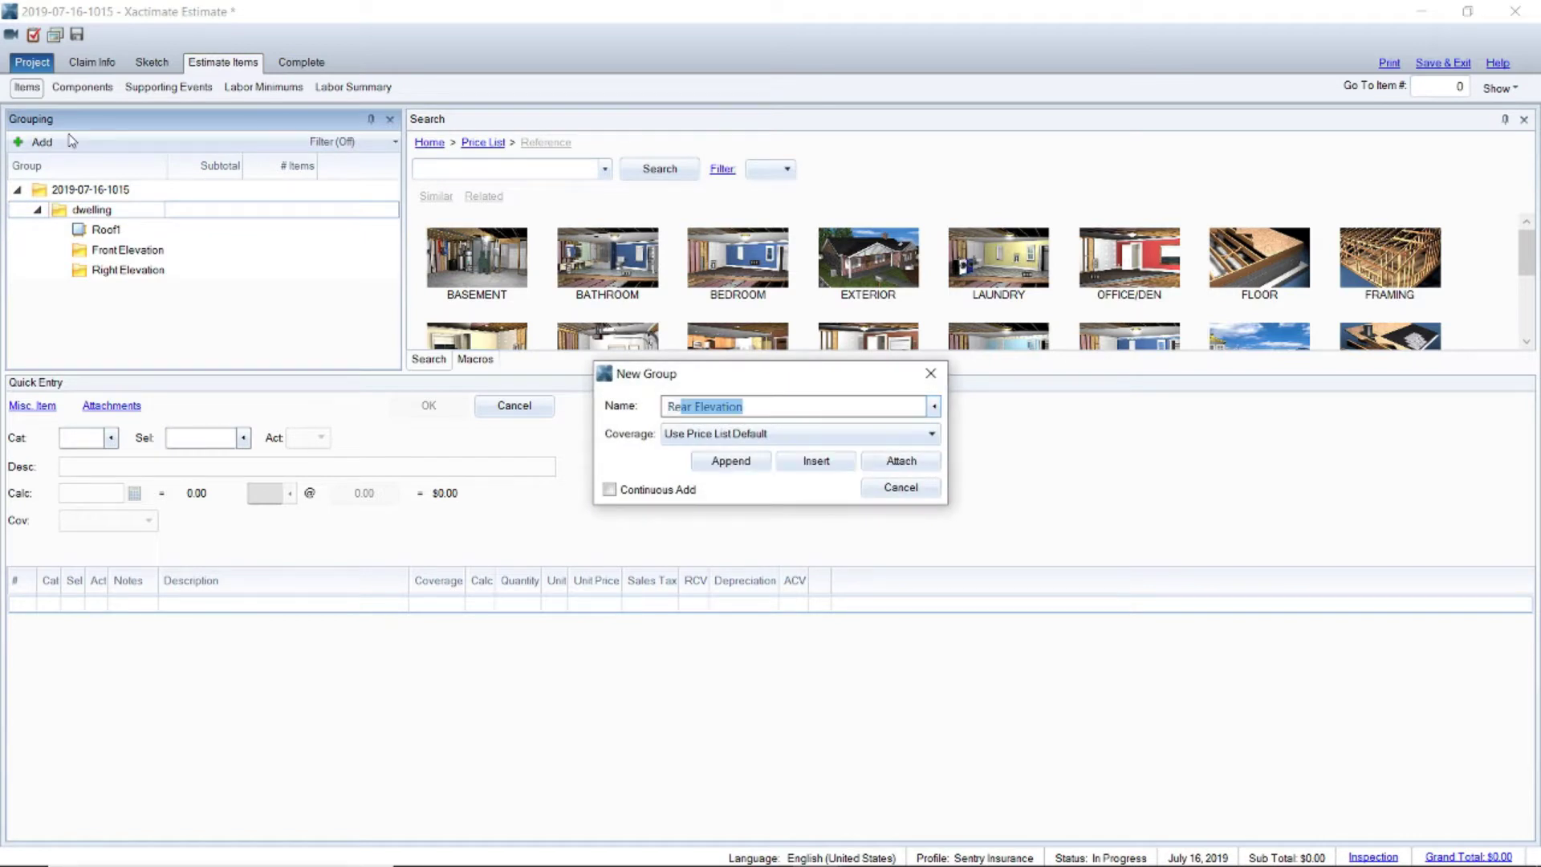
pyautogui.click(879, 464)
pyautogui.click(103, 212)
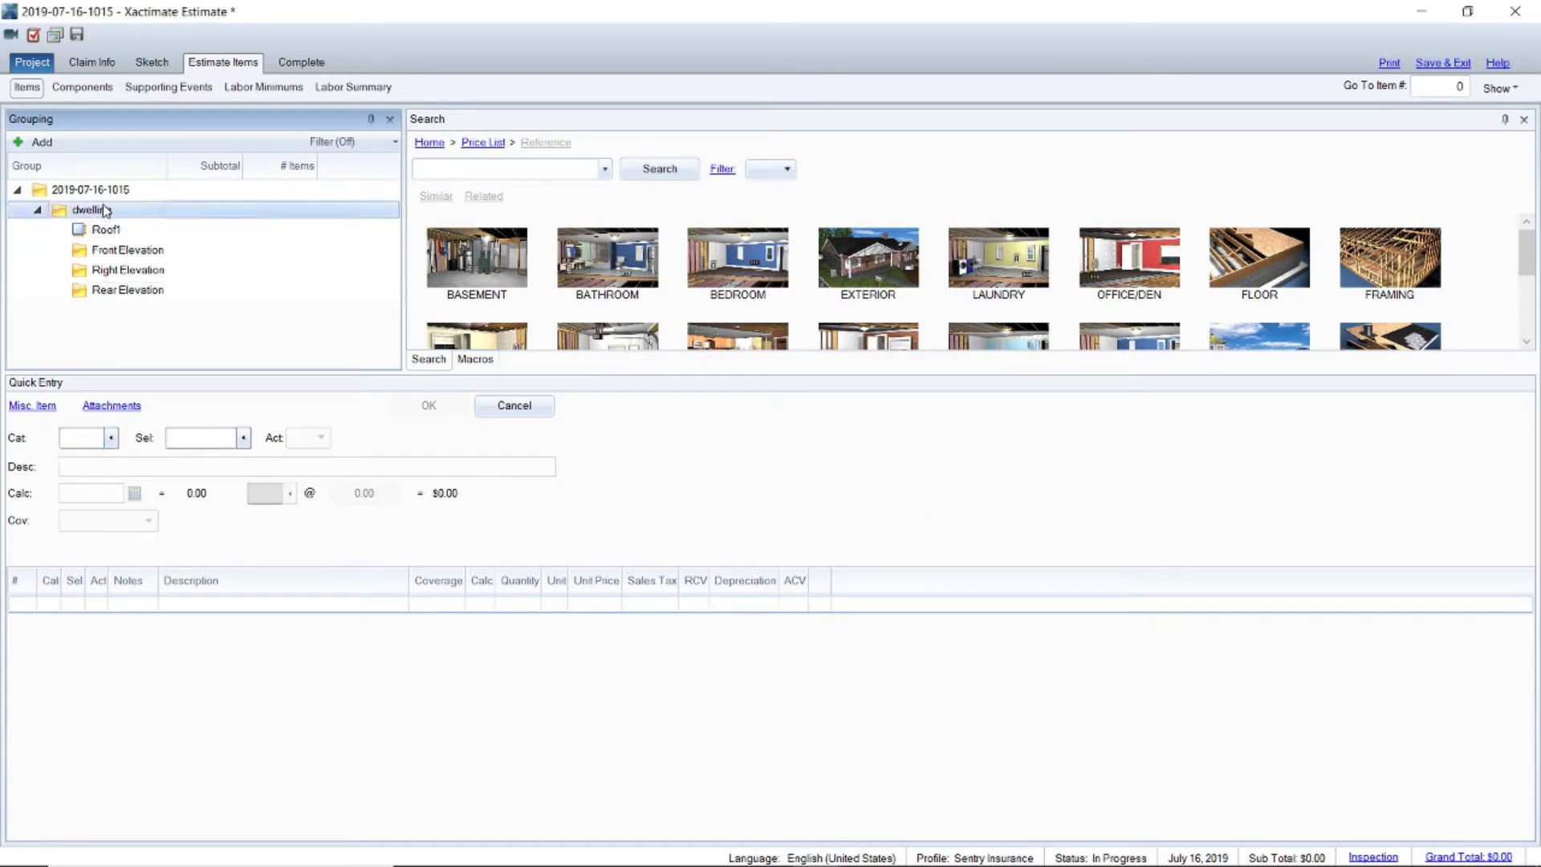
pyautogui.click(26, 143)
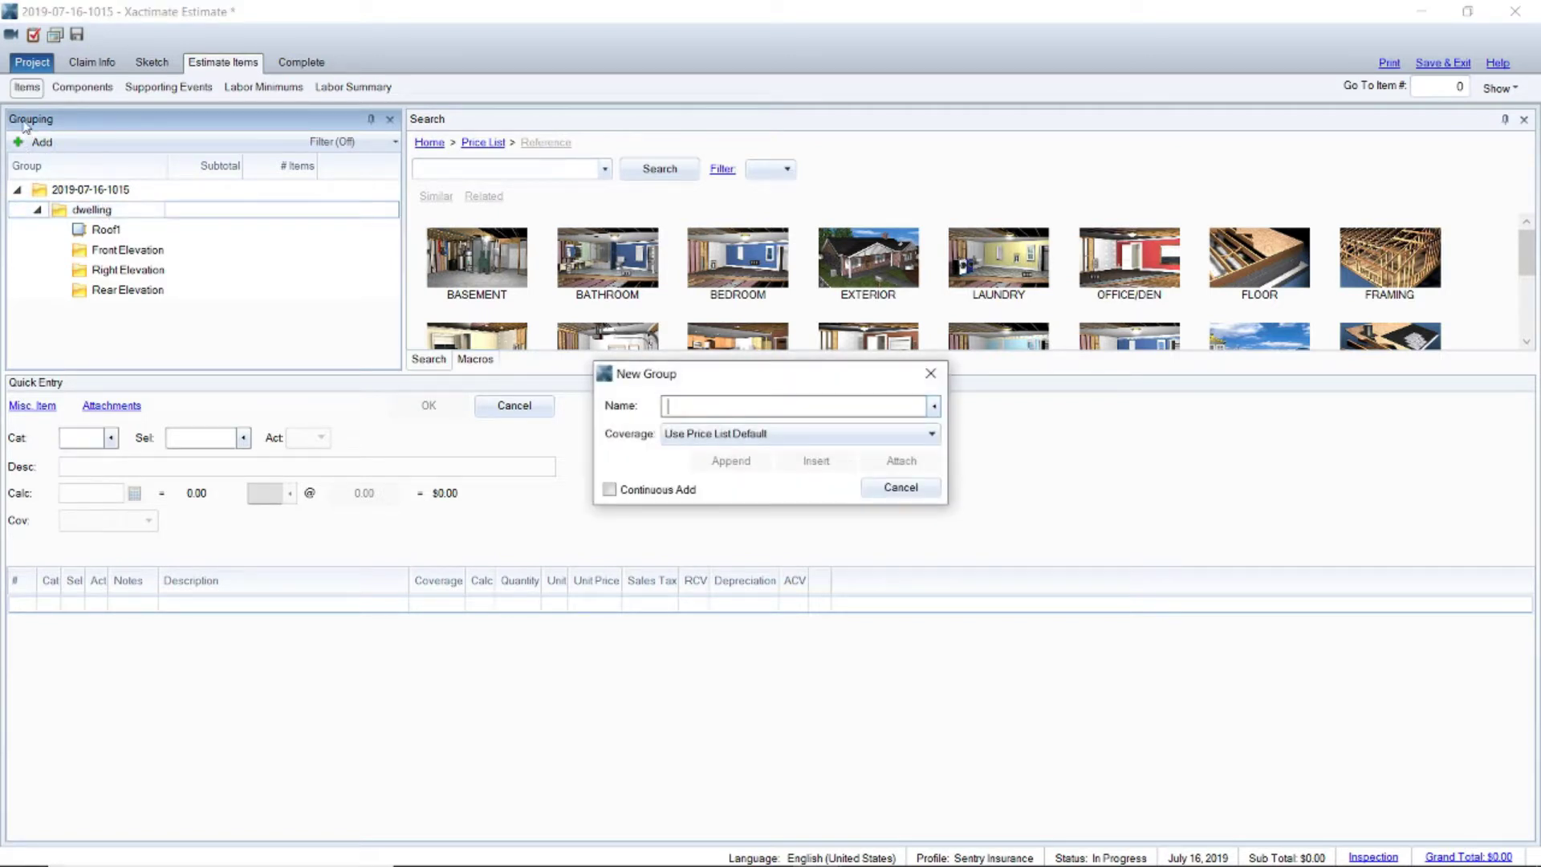
pyautogui.write('Left Elevation')
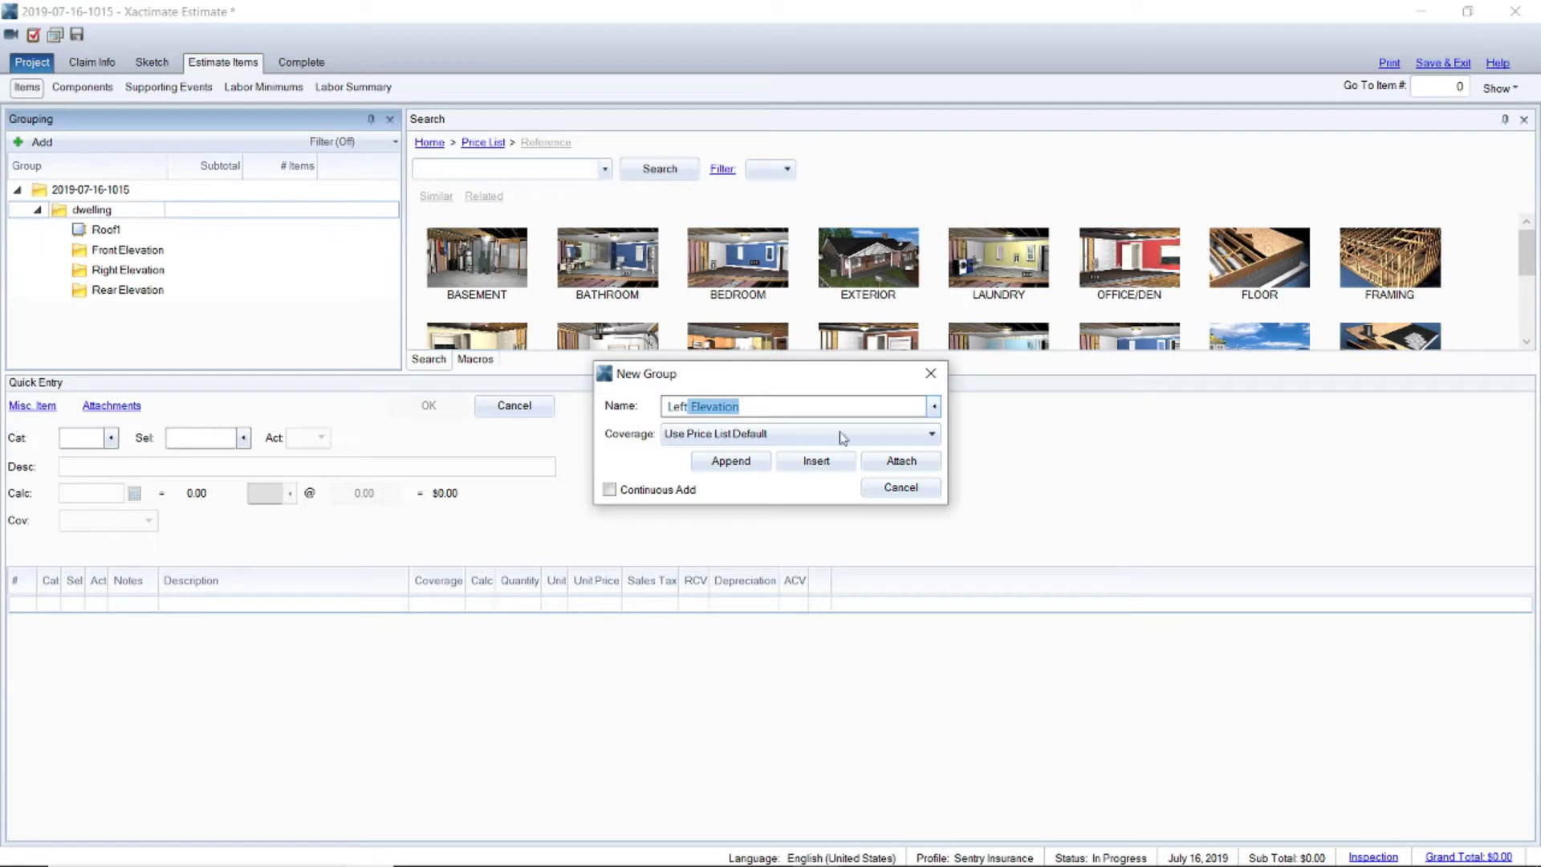
pyautogui.click(901, 460)
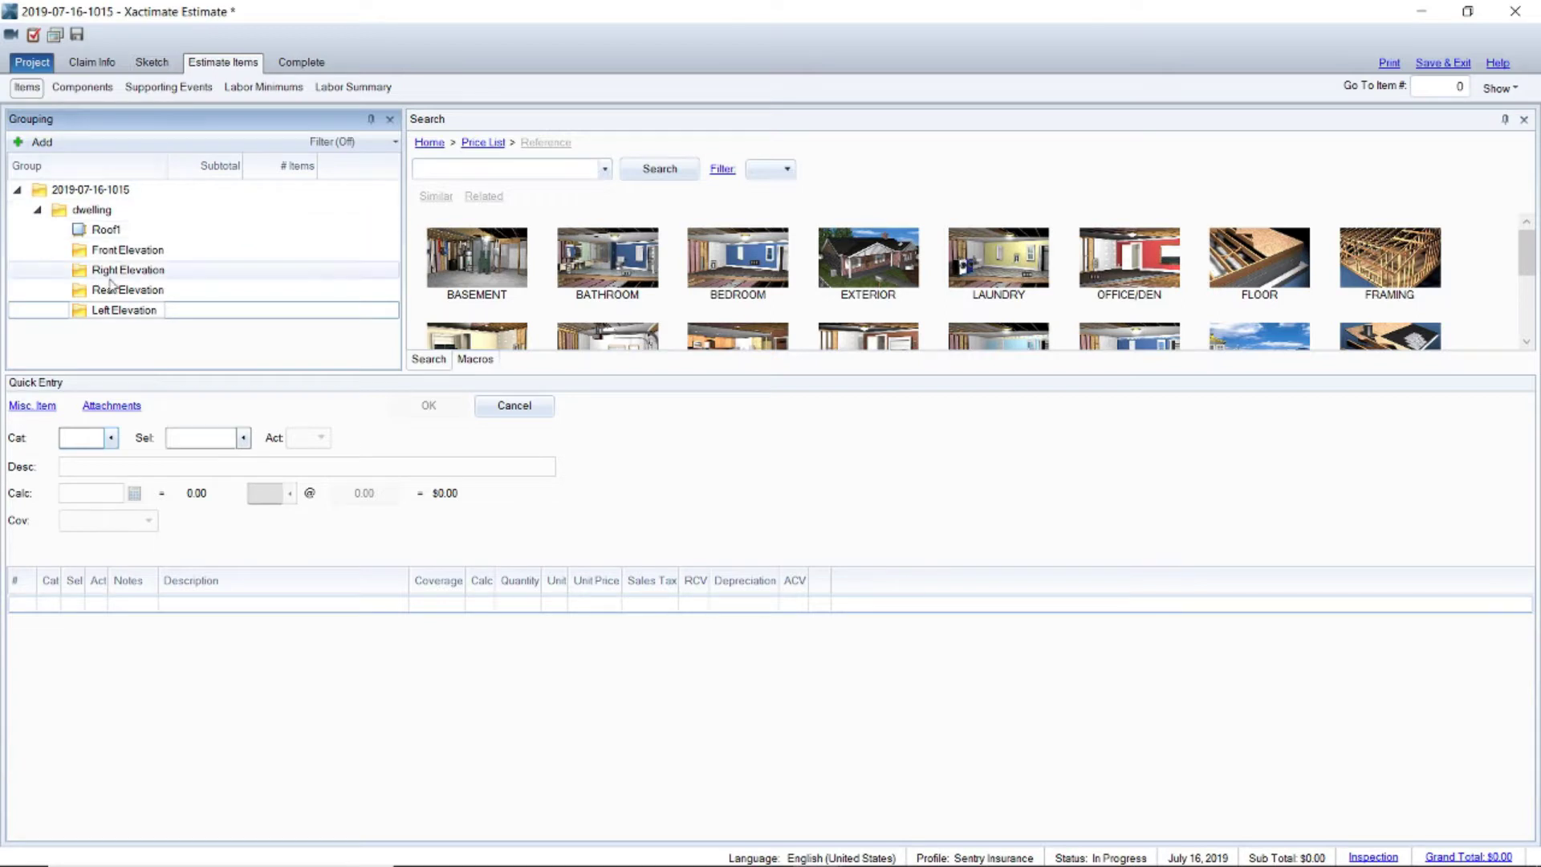
pyautogui.click(145, 67)
# - Insert Roof1 on the otherr structures level, drag it right, and confirm it in the estimate groups
pyautogui.click(506, 639)
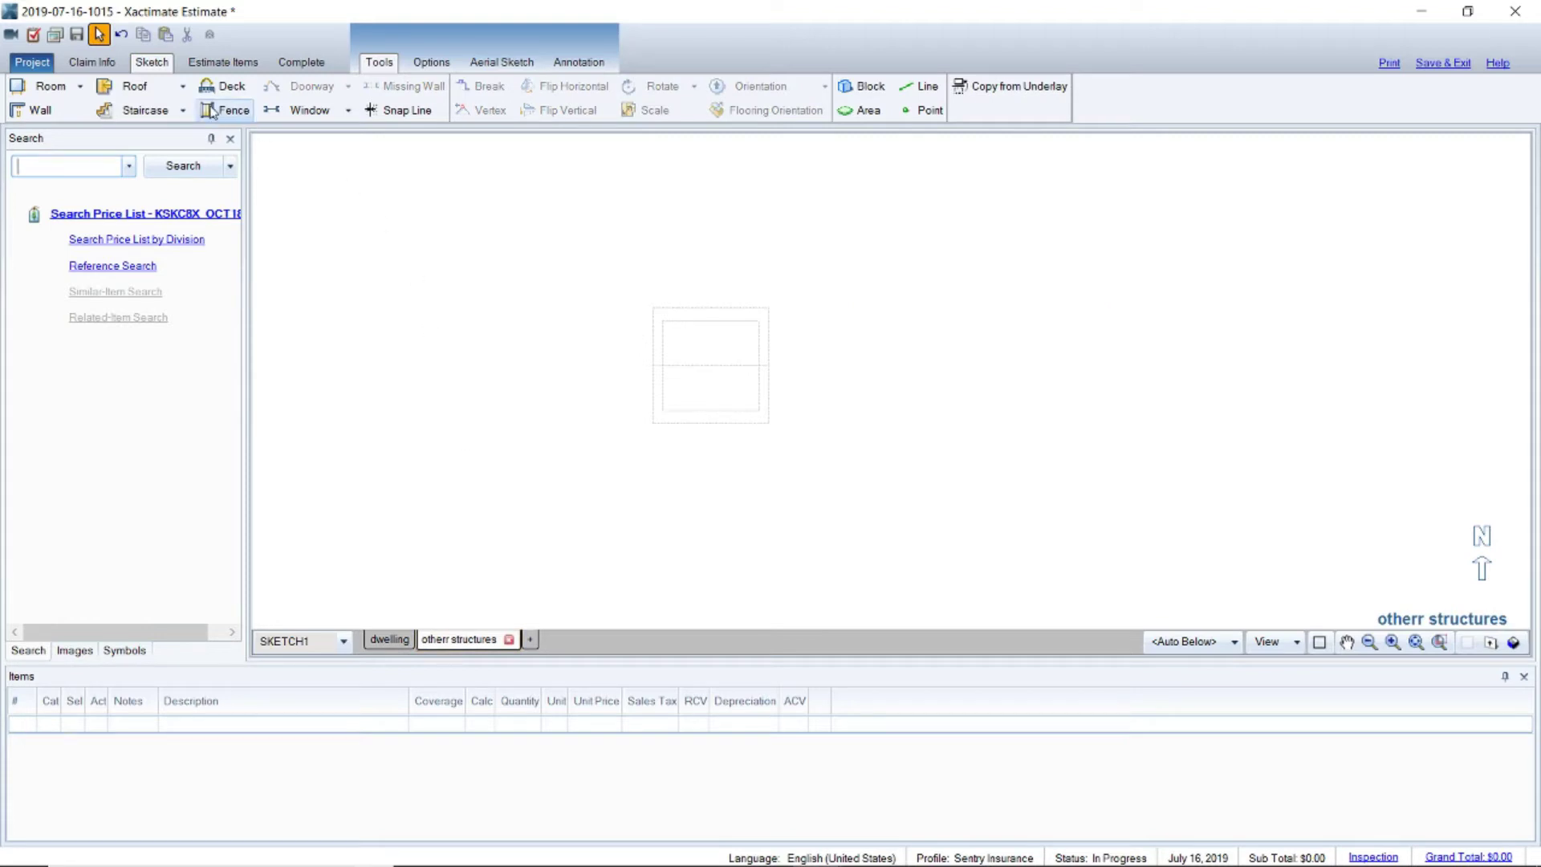
pyautogui.click(136, 86)
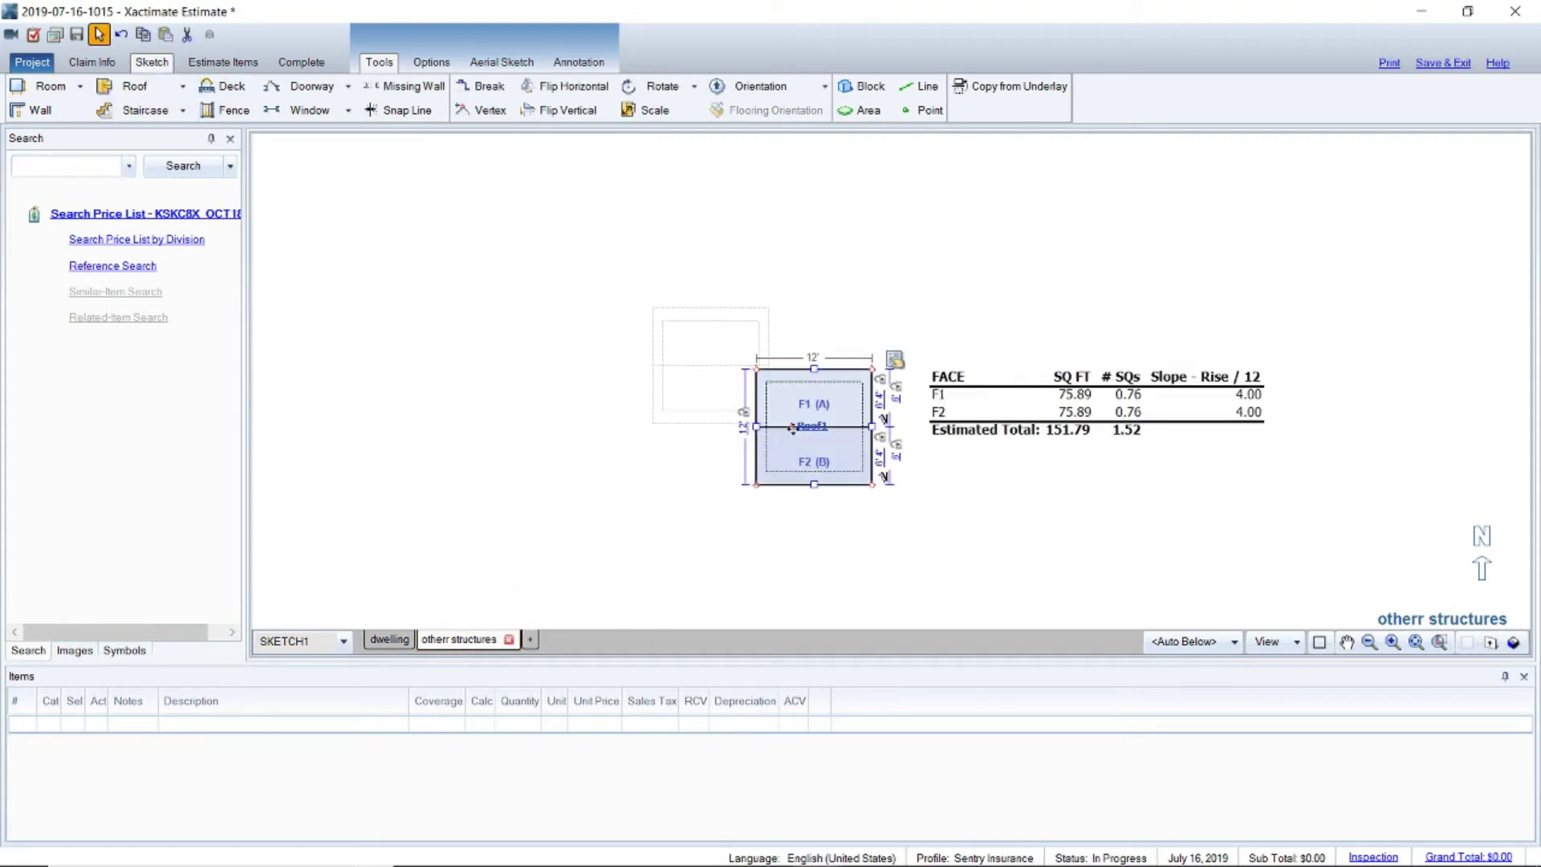
pyautogui.moveTo(795, 426); pyautogui.dragTo(955, 370)
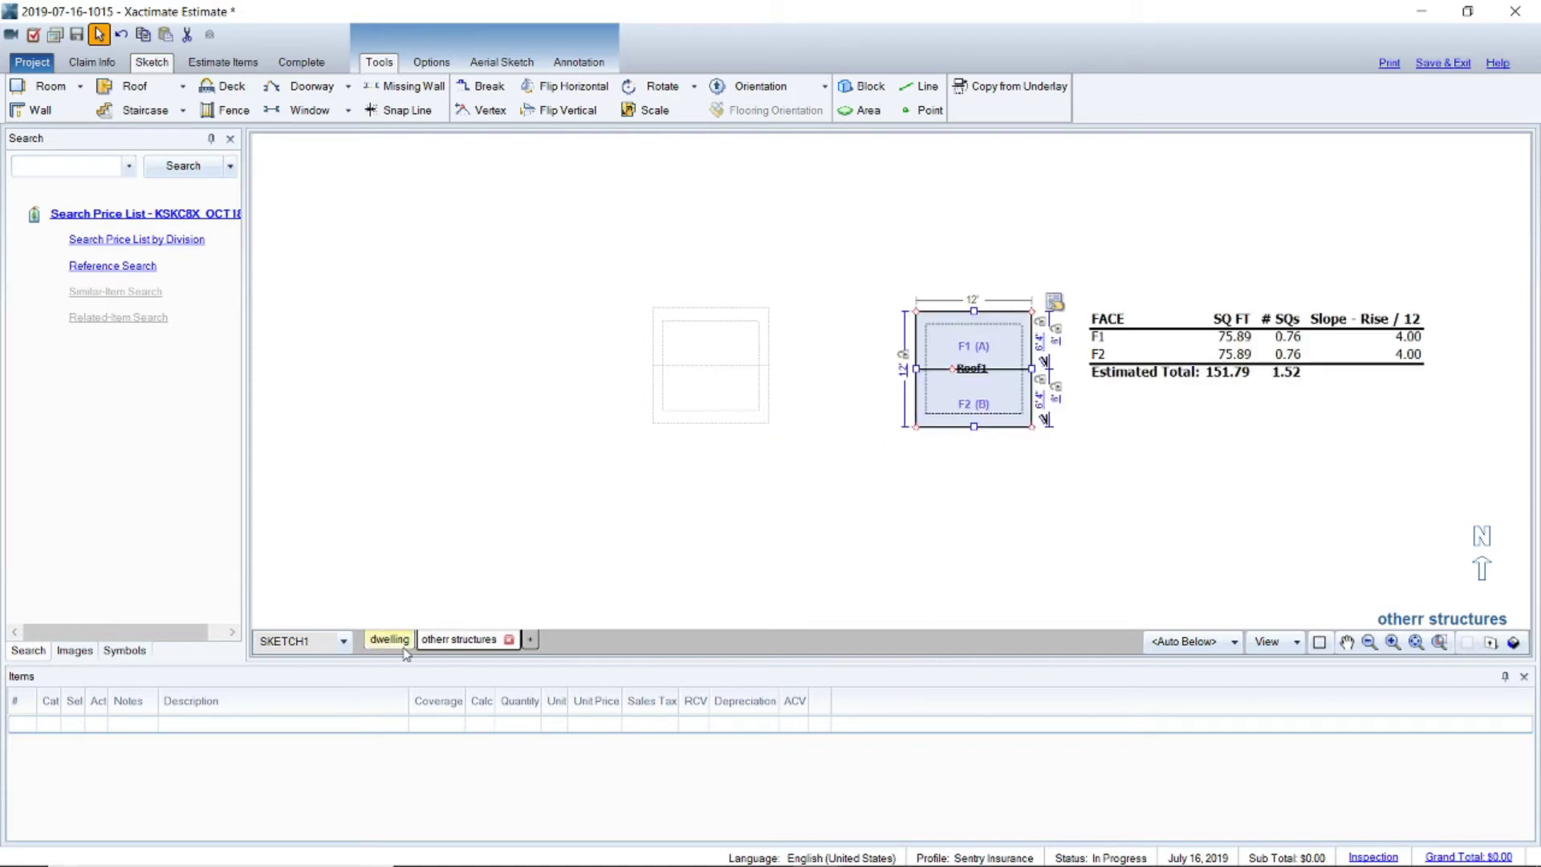
pyautogui.click(225, 63)
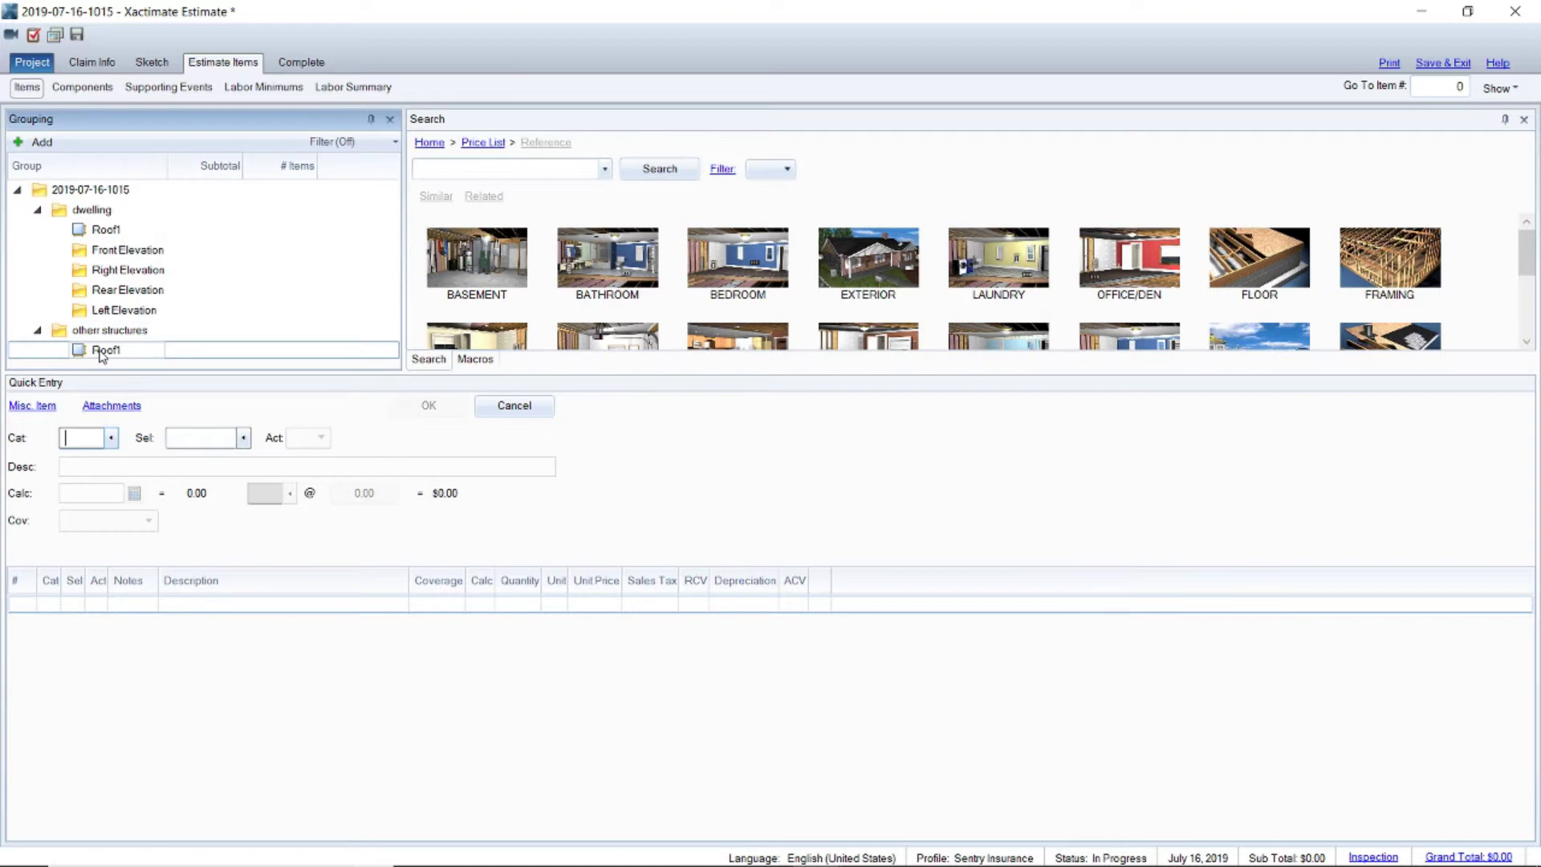
pyautogui.click(152, 62)
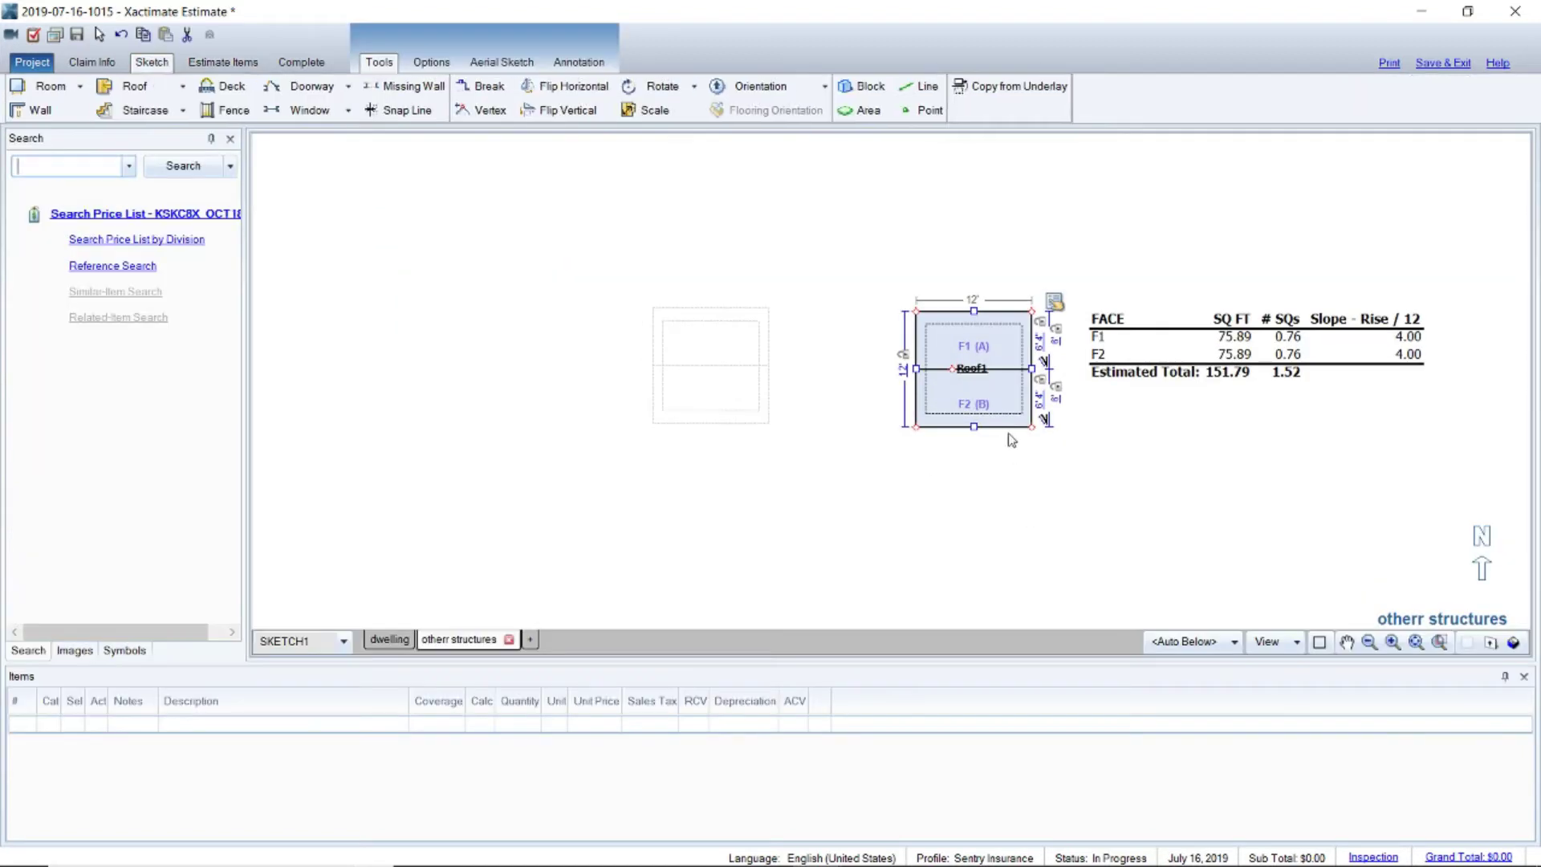
# - Rename the dwelling level's Roof1 to 'House roof' and return to the grouping list
pyautogui.click(388, 640)
pyautogui.click(711, 374)
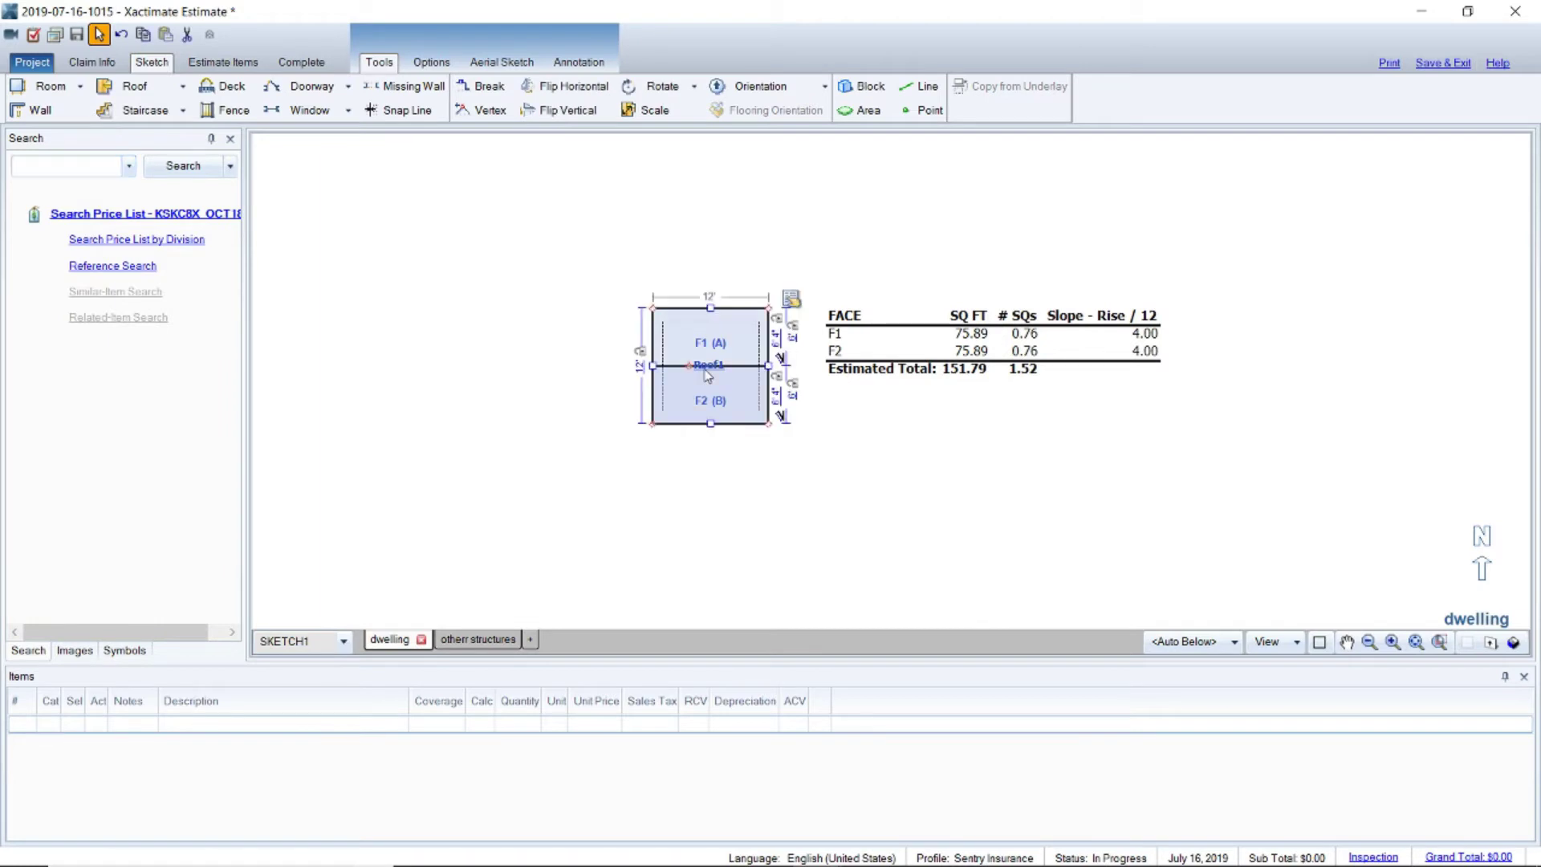
pyautogui.doubleClick(713, 371)
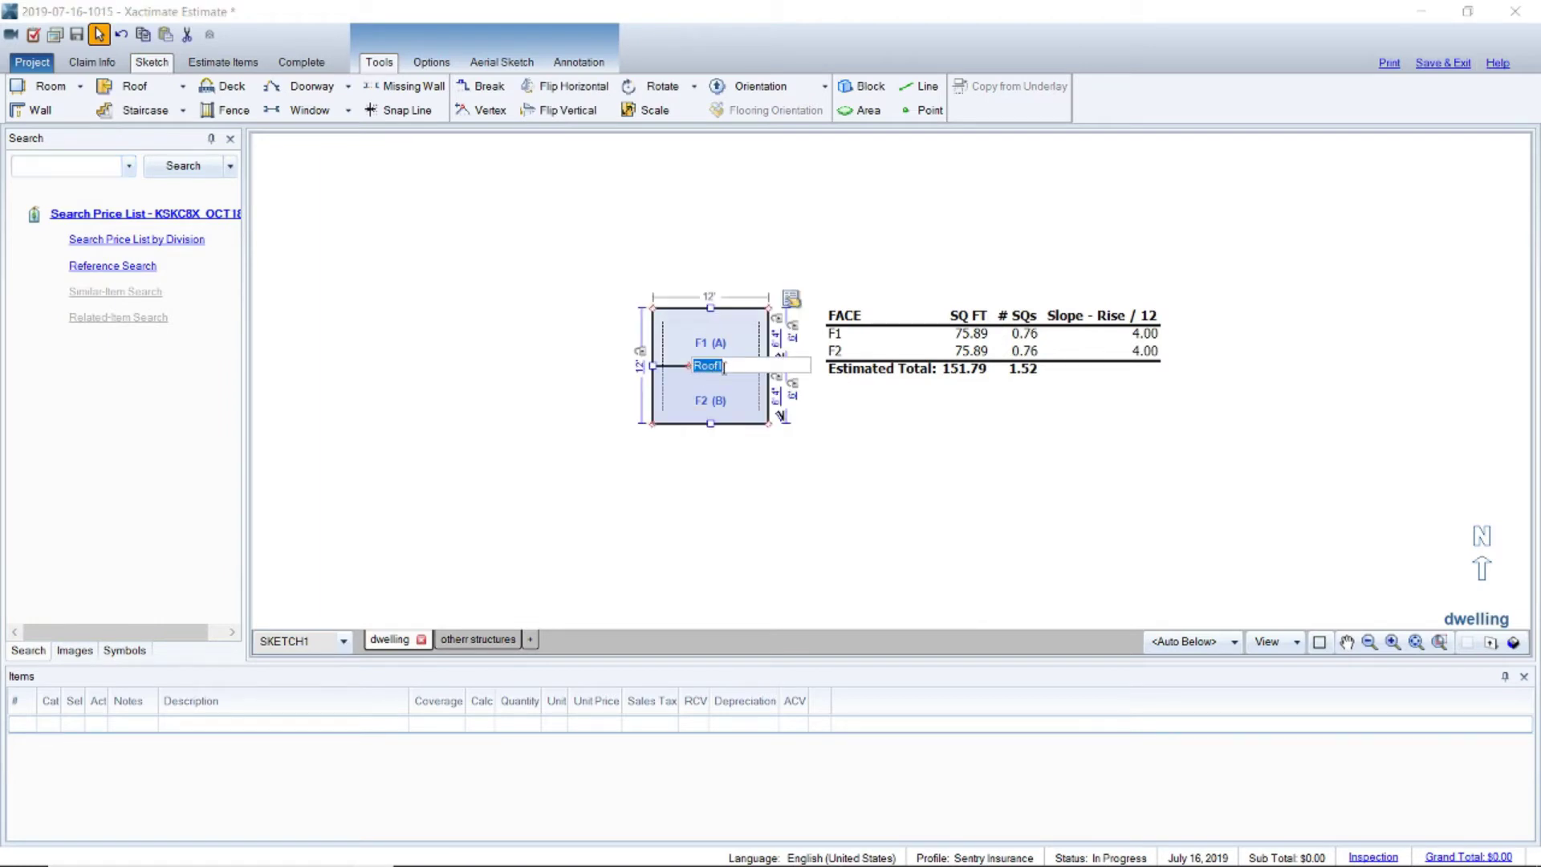
pyautogui.write('House r')
pyautogui.click(798, 538)
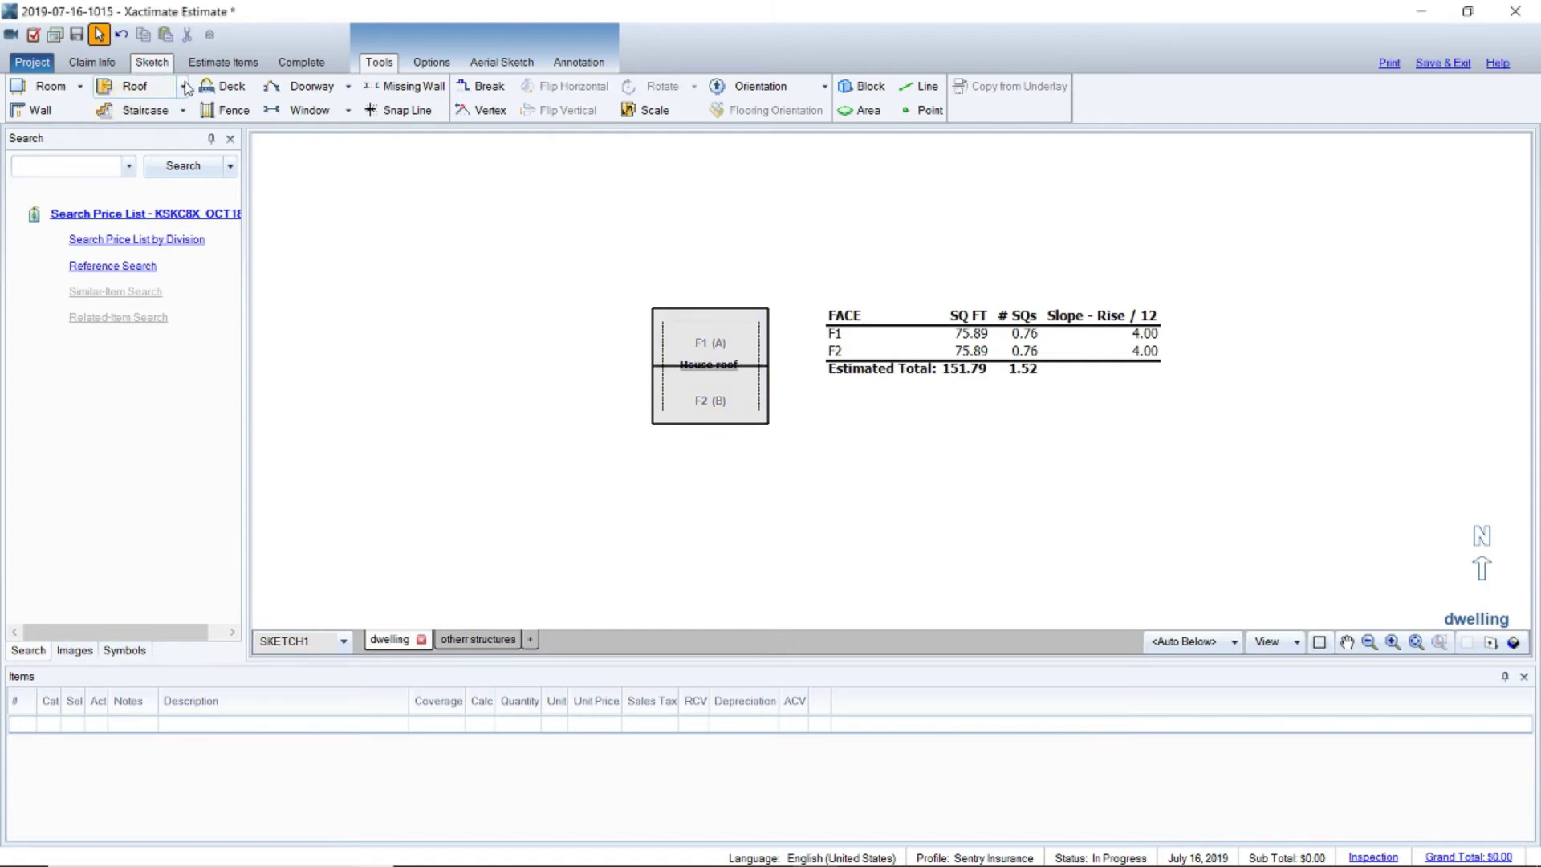
pyautogui.hotkey('ctrl', 'Tab')
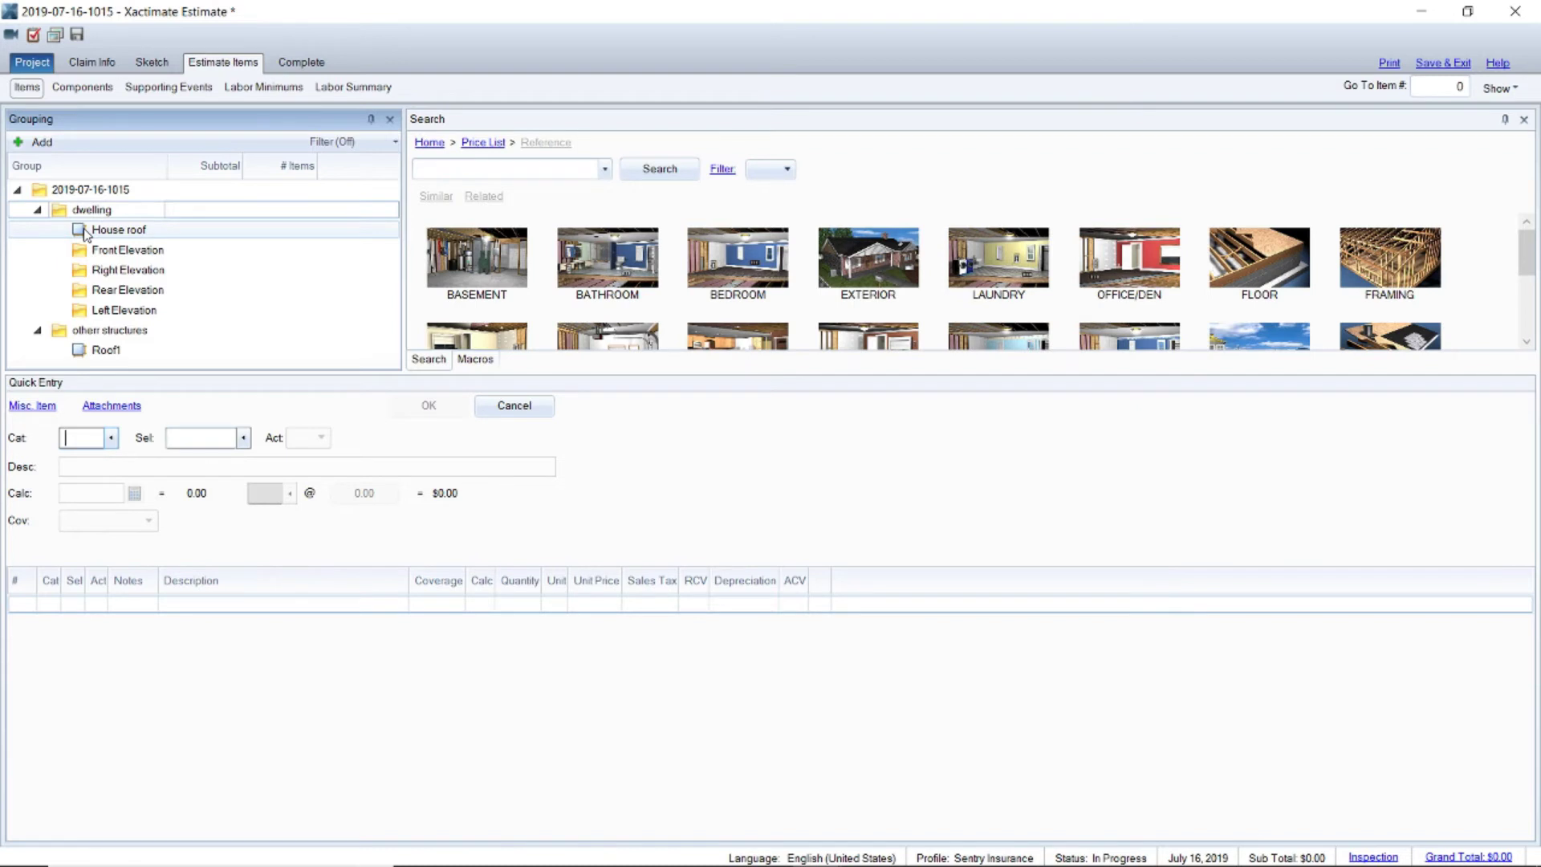
# - Drag House roof below Left Elevation in the dwelling group
pyautogui.moveTo(84, 231); pyautogui.dragTo(82, 347)
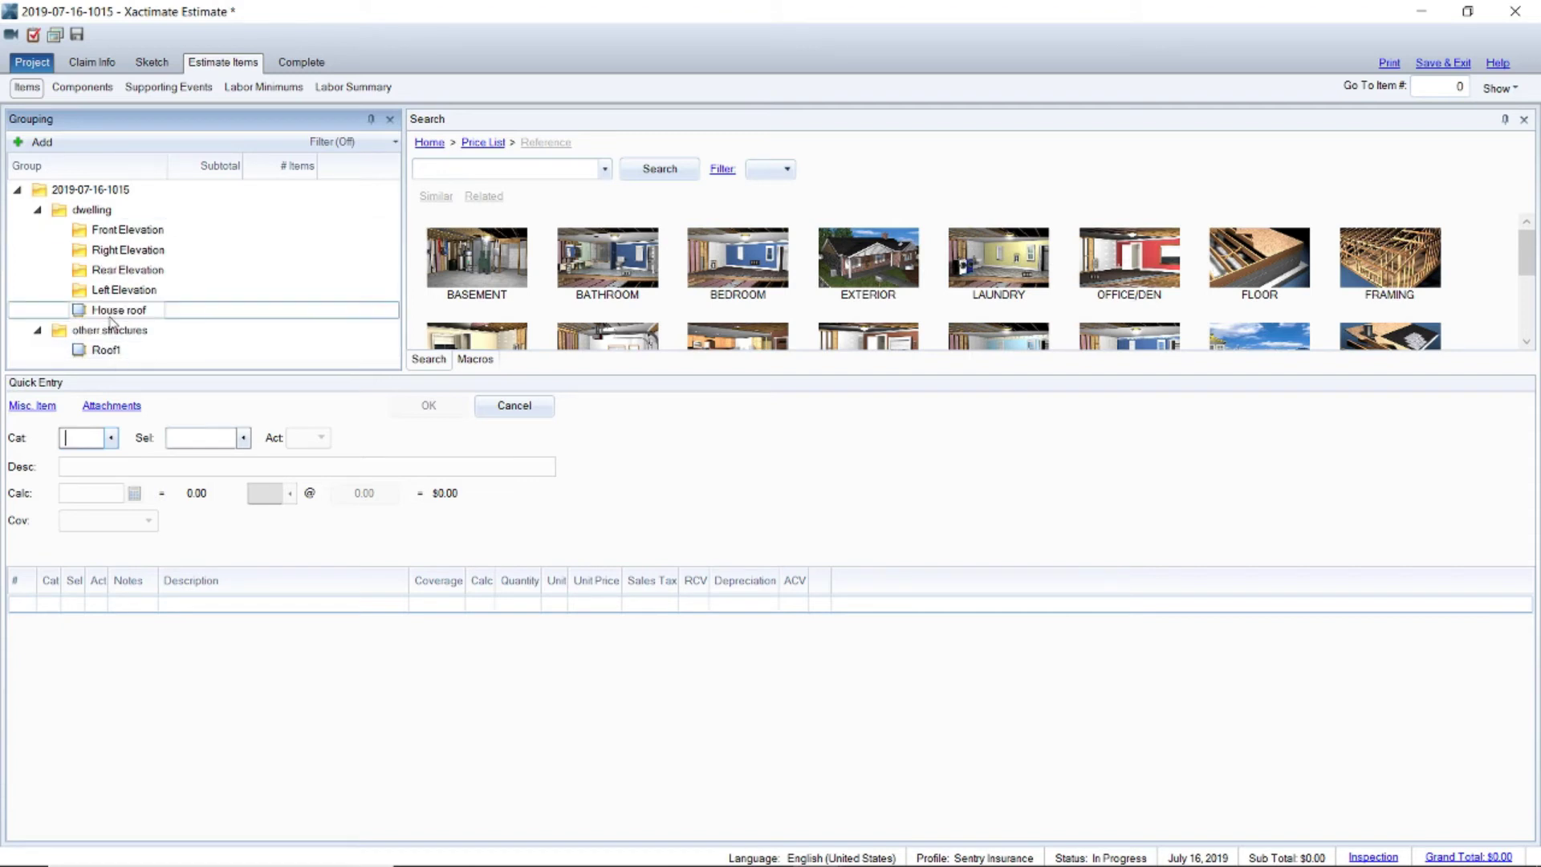